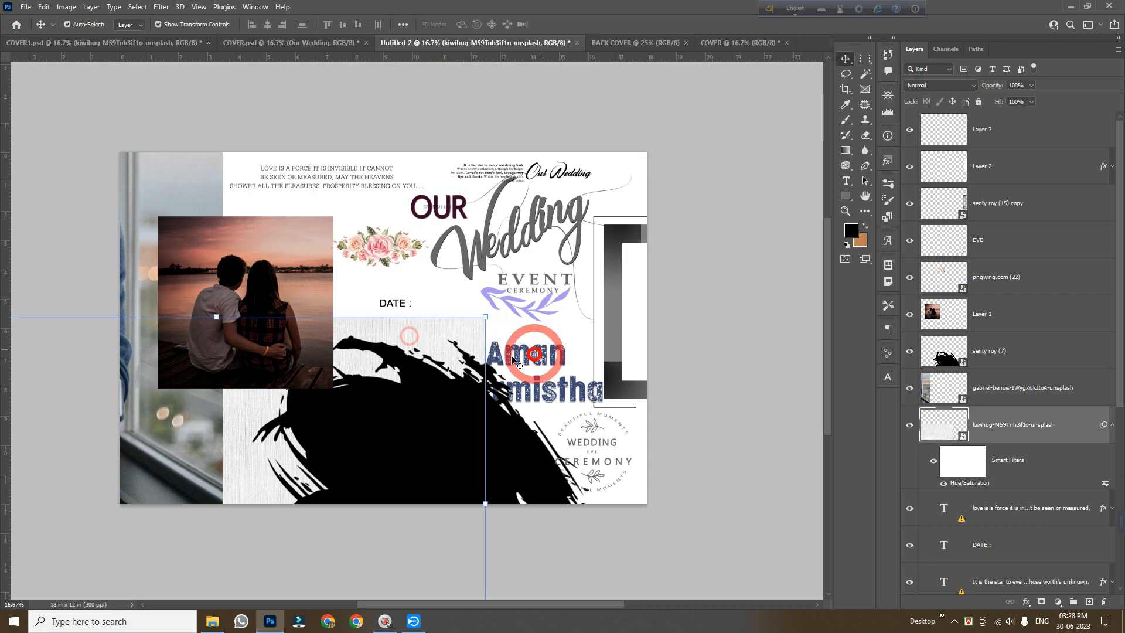
- Copy the white wood-grain texture from Untitled-2 into the COVER document and nudge it so it covers the whole canvas
left_click_drag(448, 336, 473, 330)
left_click_drag(572, 393, 552, 395)
key("Left")
key("Left")
key("Left")
key("Left")
key("Left")
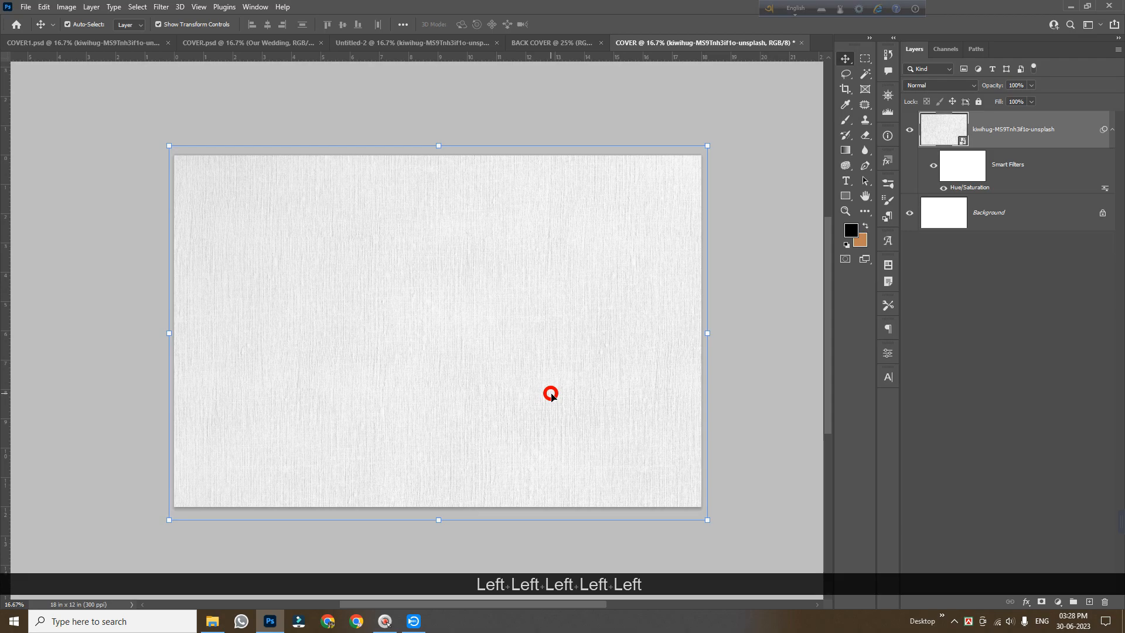
key("Left")
key("Return")
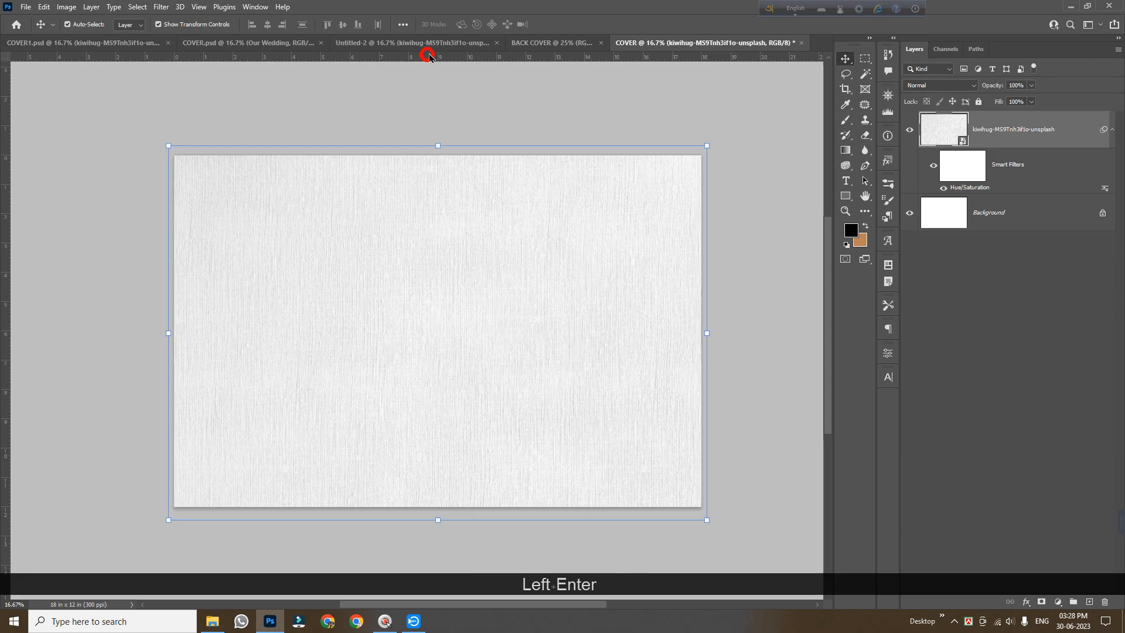
- Copy the black brush splash from Untitled-2 into COVER and place it over the left part of the canvas
left_click(412, 43)
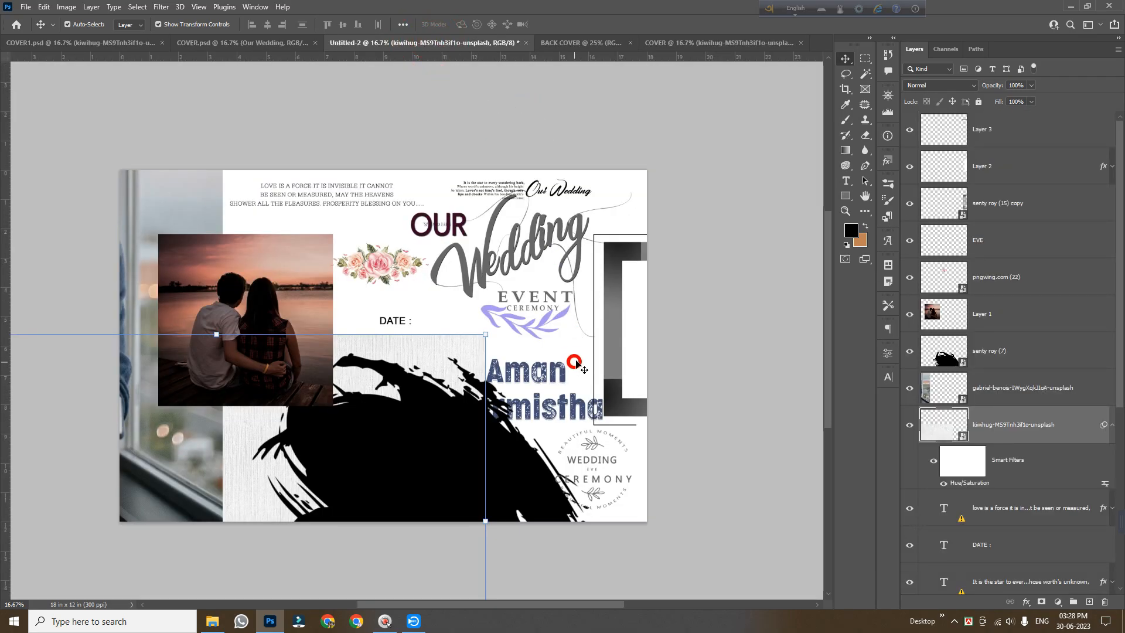
left_click(419, 484)
left_click_drag(414, 460, 342, 329)
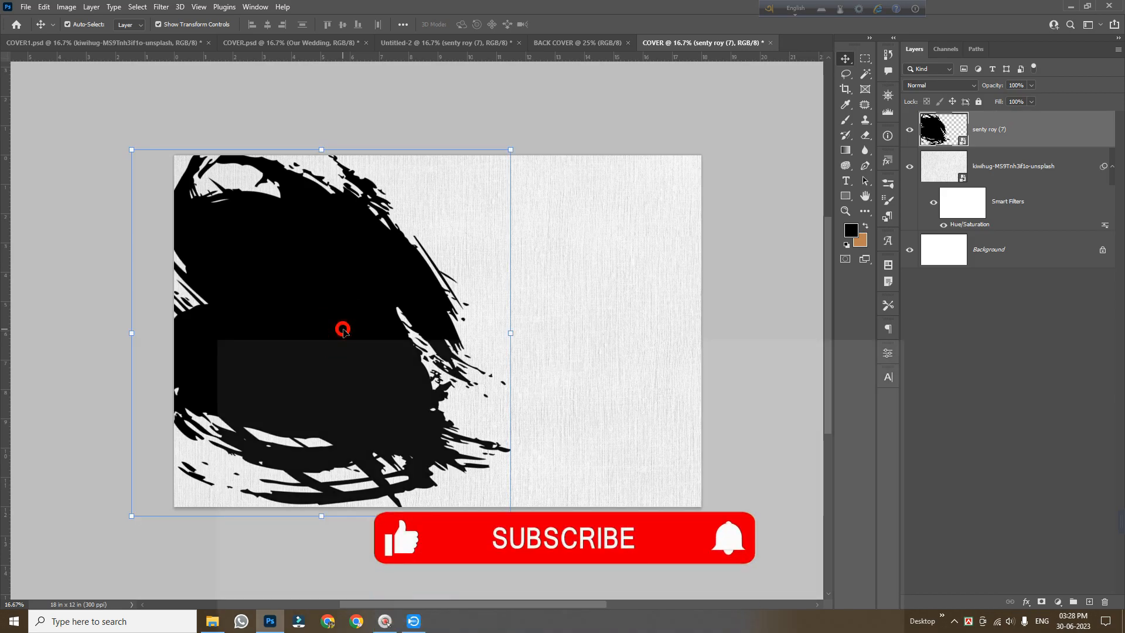
- Copy the "OUR Wedding EVENT CEREMONY" title artwork from Untitled-2 into COVER and place it beside the black brush splash's right edge
left_click(443, 43)
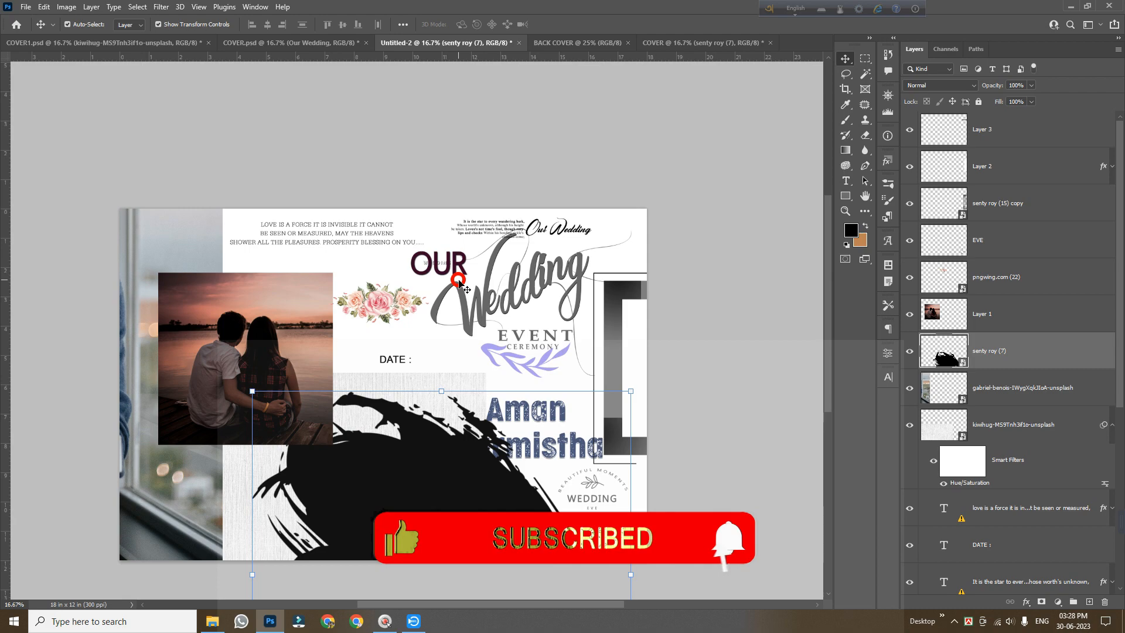
scroll(459, 283, "down", 2)
left_click_drag(460, 283, 666, 39)
left_click_drag(596, 273, 553, 334)
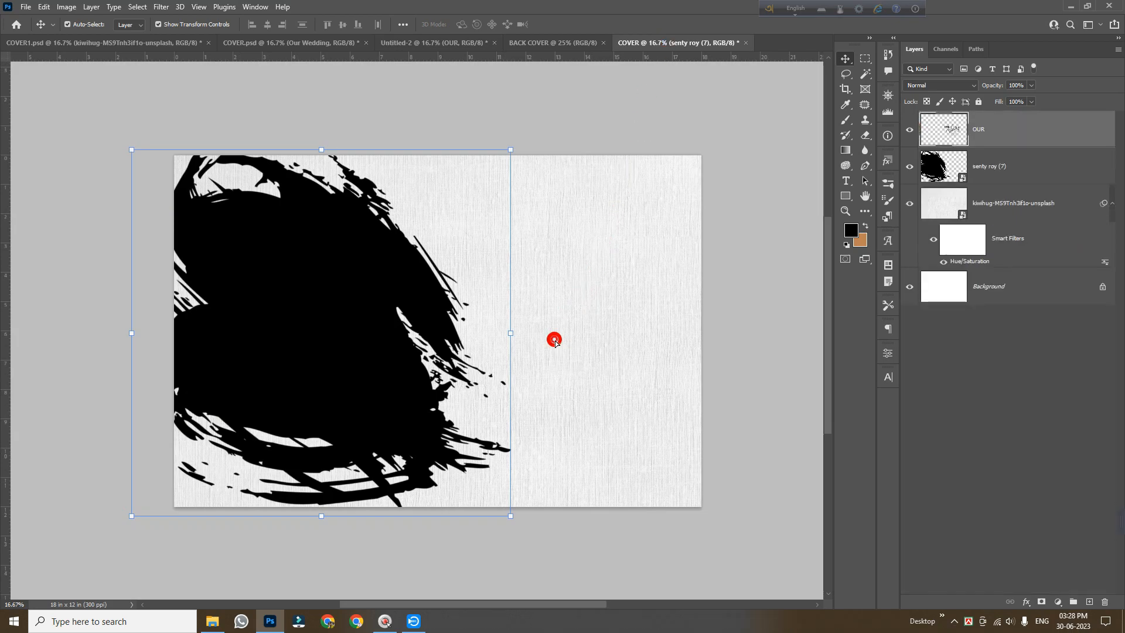
left_click(567, 321)
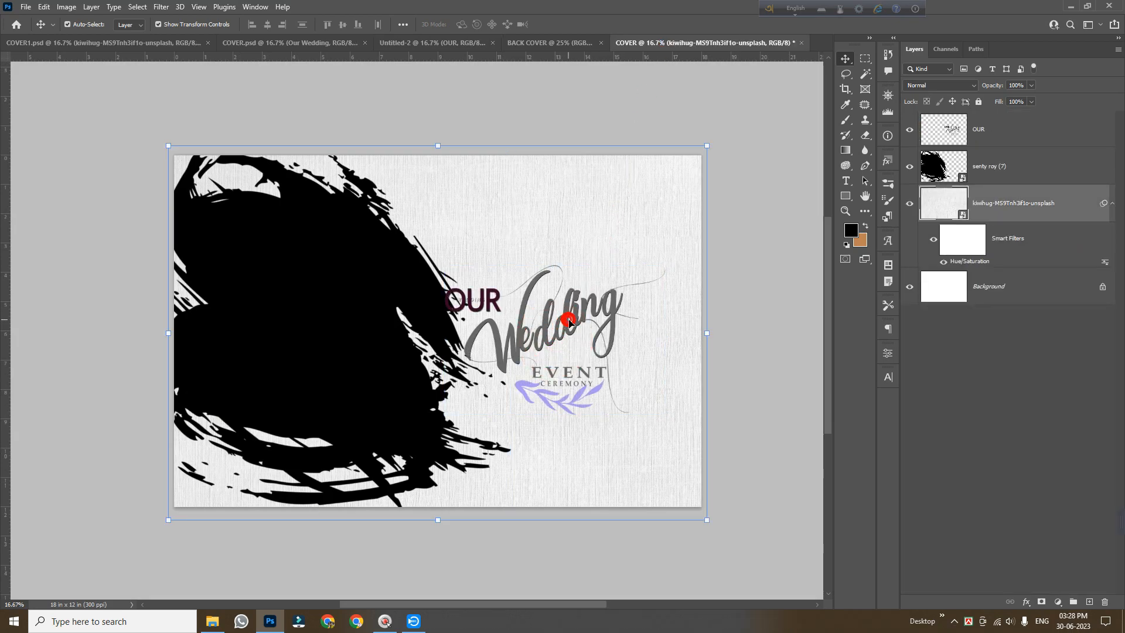
left_click_drag(567, 321, 586, 298)
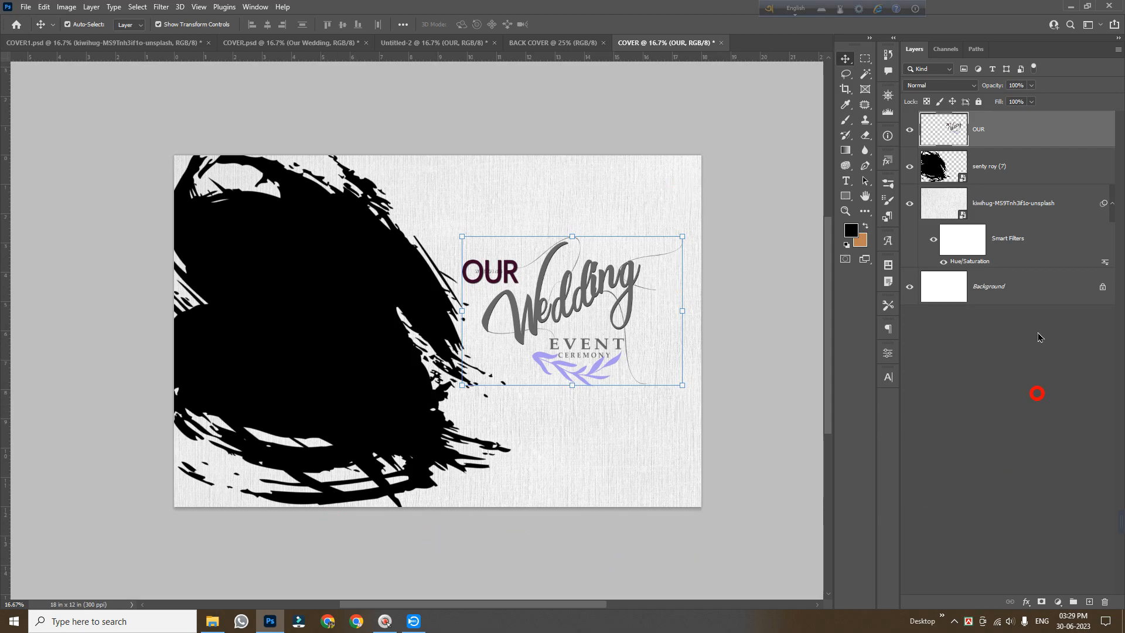
- On a new layer, draw a rectangular frame just inside the canvas's right edges with an 8 px black inside stroke and deselect it
left_click(1088, 602)
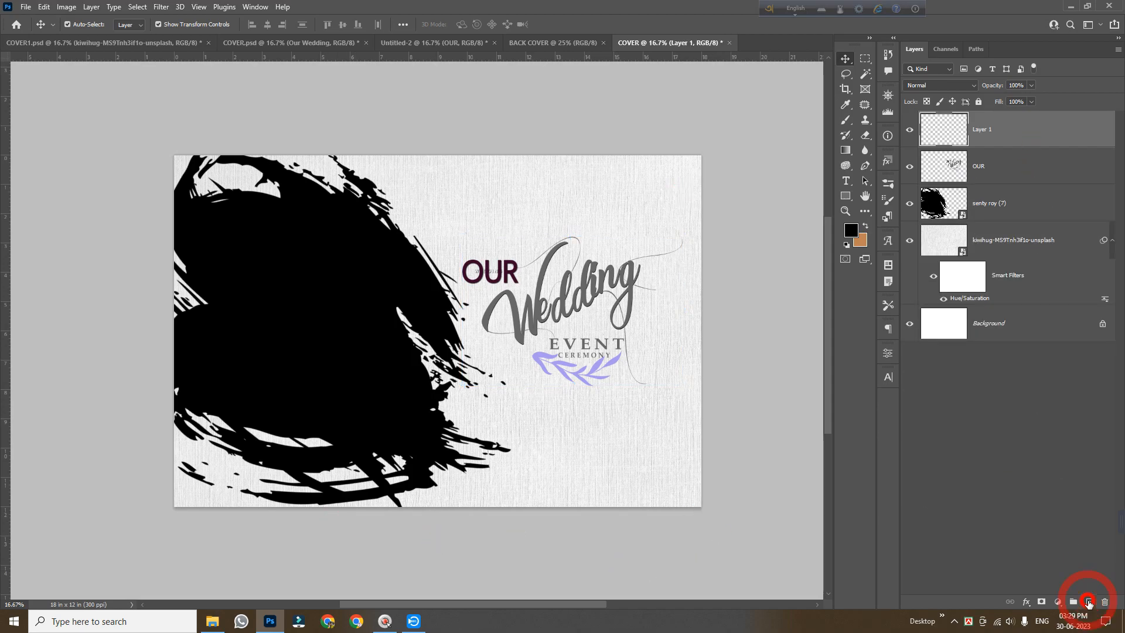
left_click(863, 59)
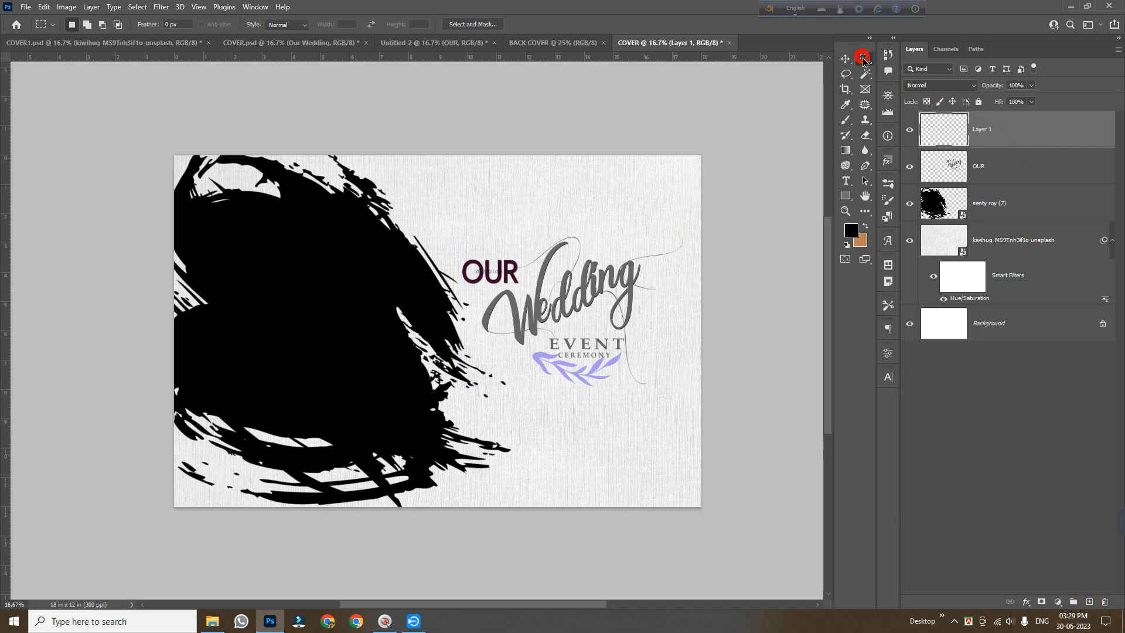
left_click_drag(245, 162, 689, 498)
left_click(51, 7)
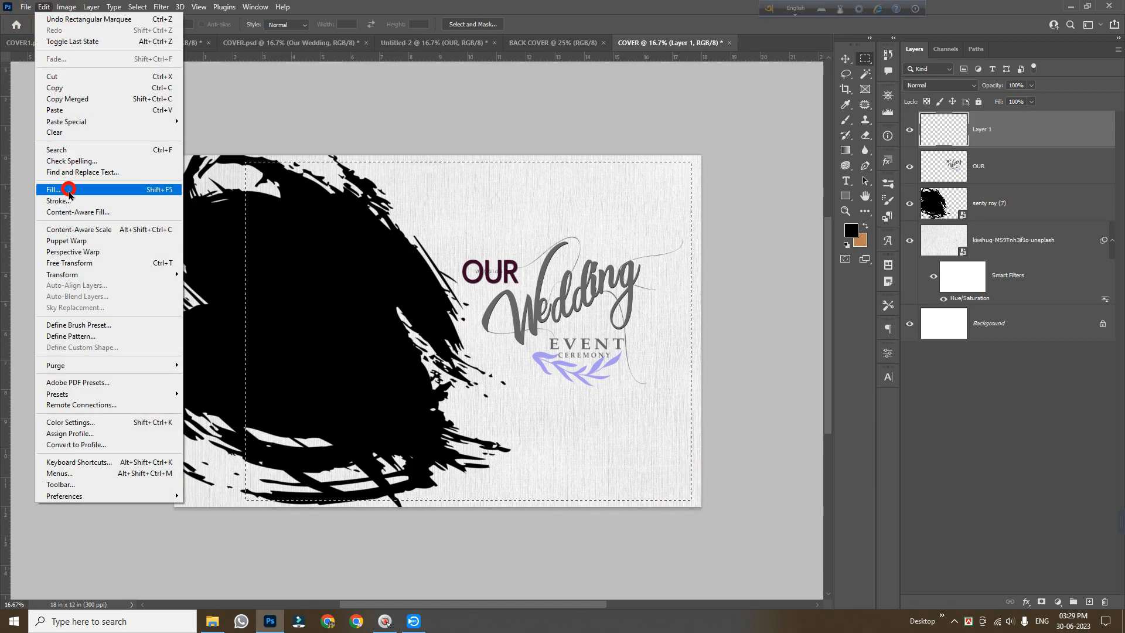
left_click(68, 200)
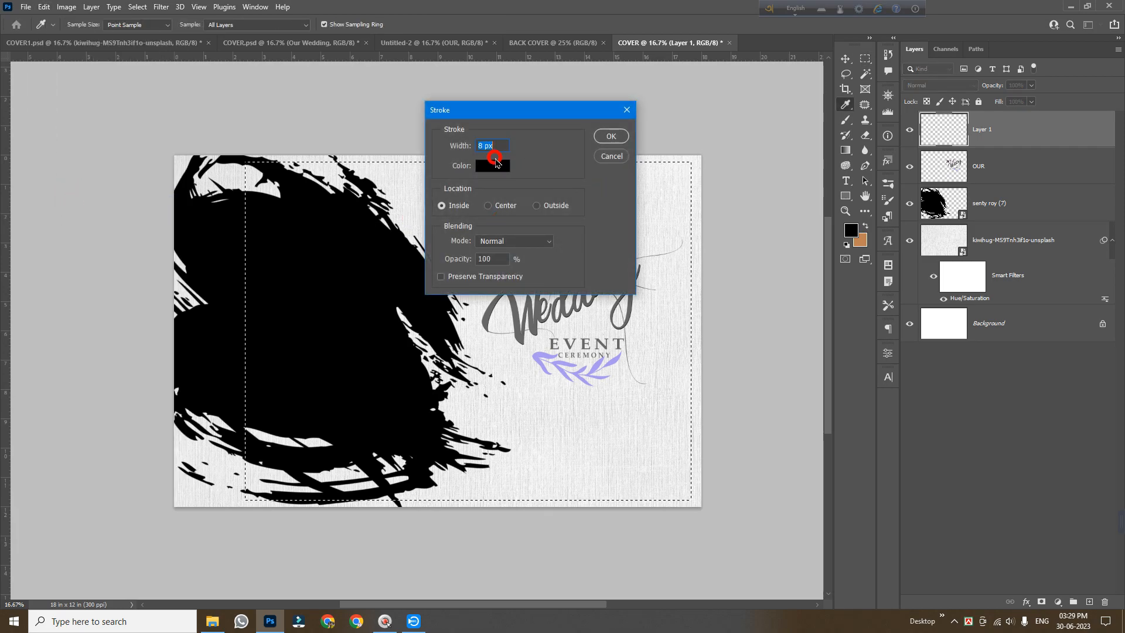
left_click(600, 138)
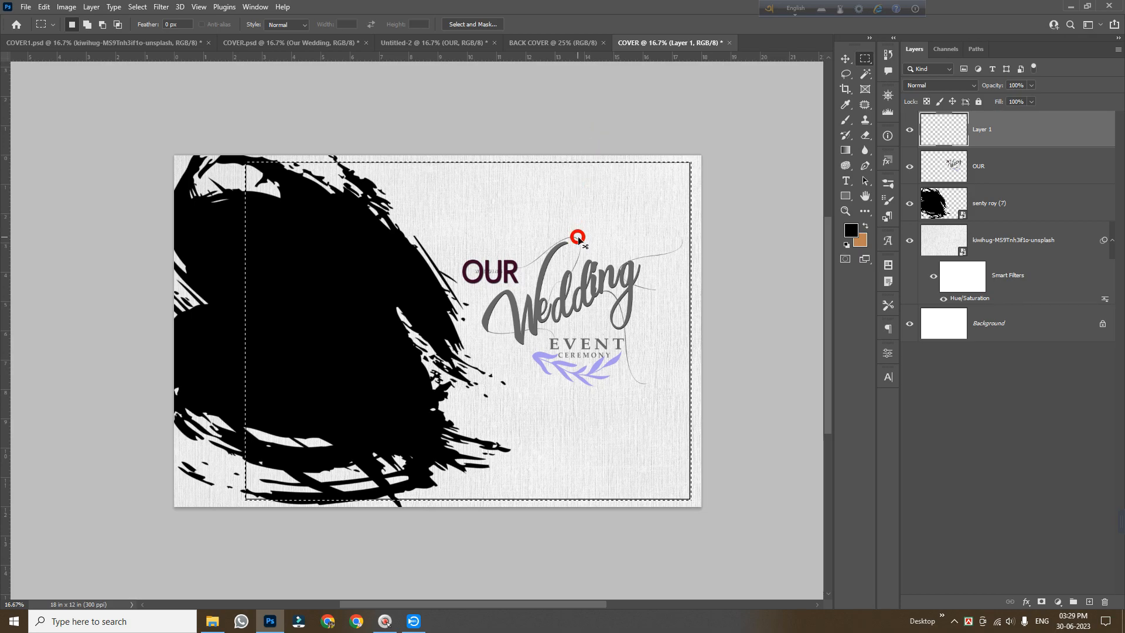
key("ctrl+d")
- Add a layer mask to the black frame's layer
left_click(844, 58)
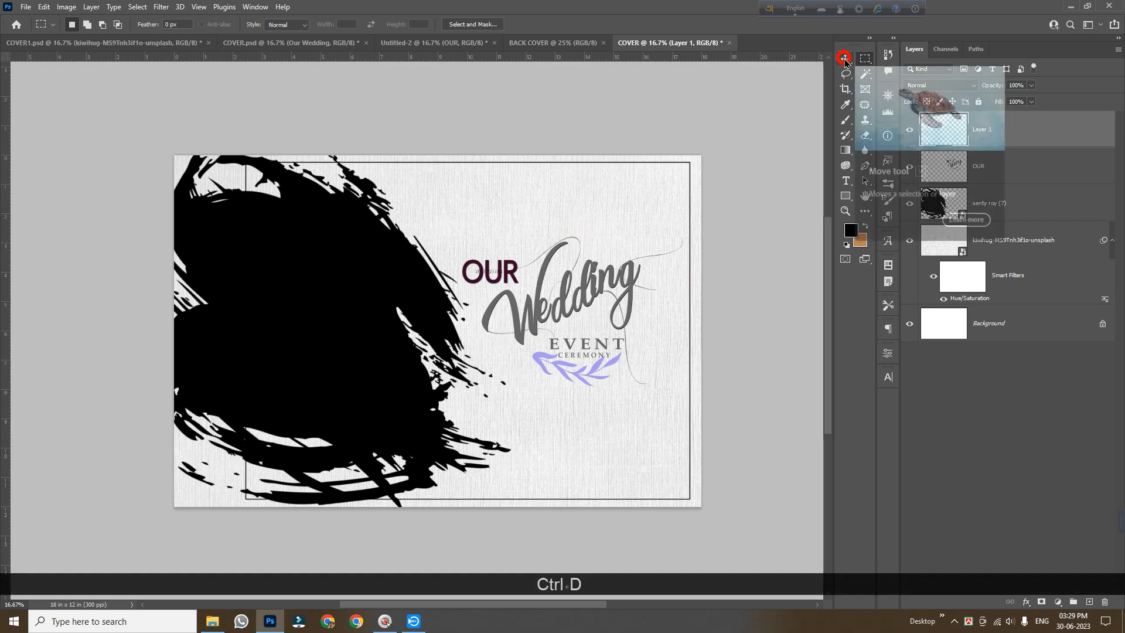
left_click(1022, 131)
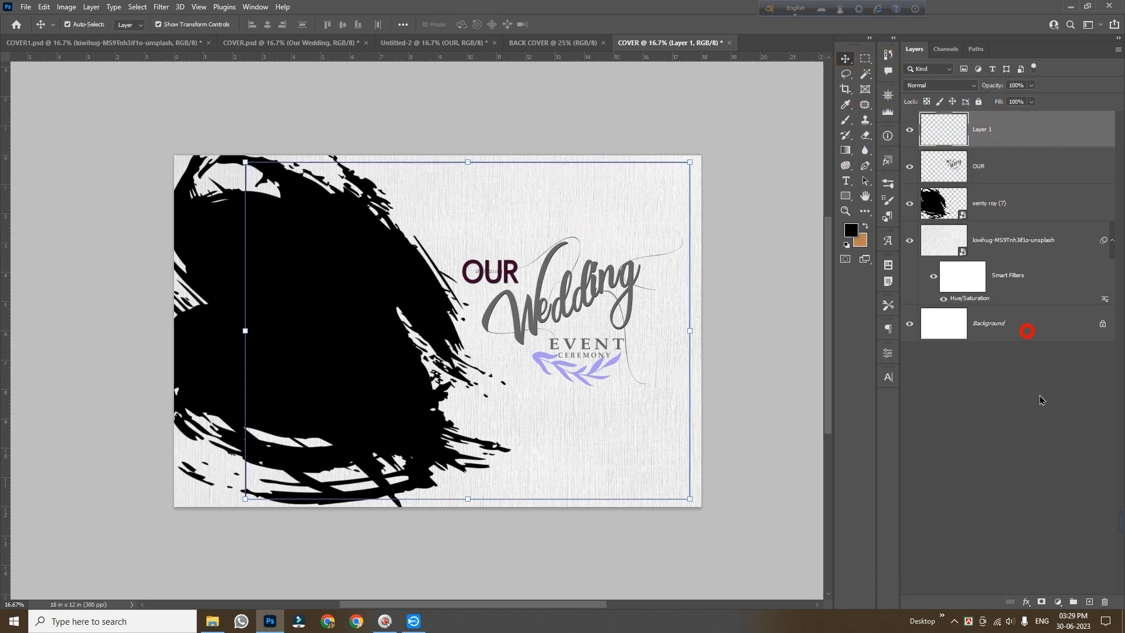
left_click(1039, 602)
left_click(886, 74)
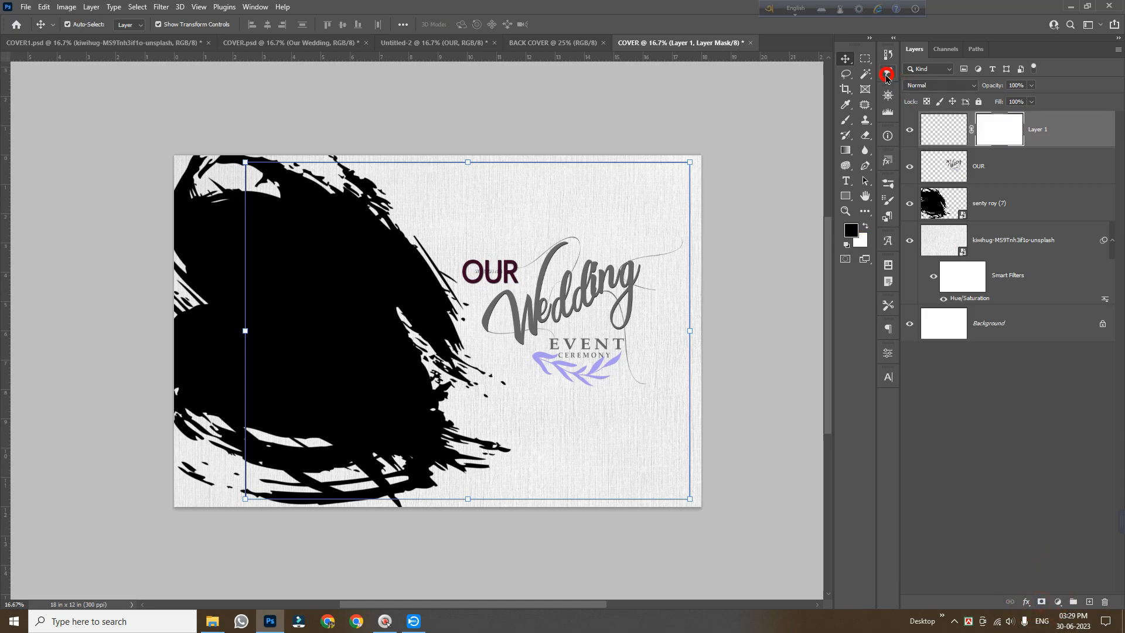
- Fade out the left part of the frame by applying repeated horizontal black-to-transparent gradients on its layer mask
left_click(844, 151)
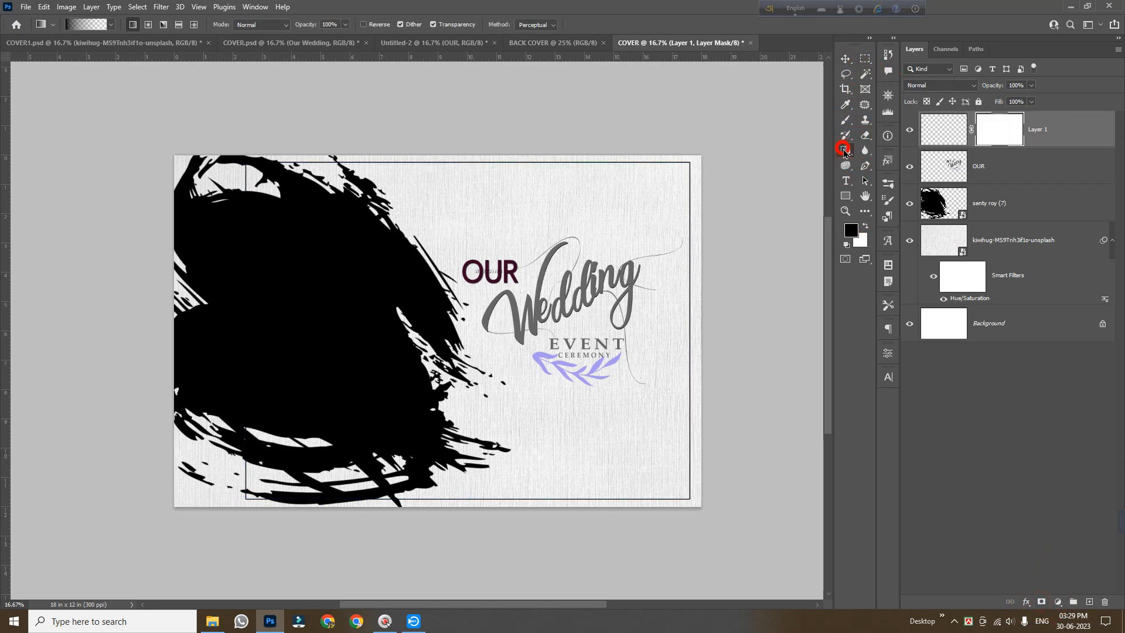
left_click(109, 25)
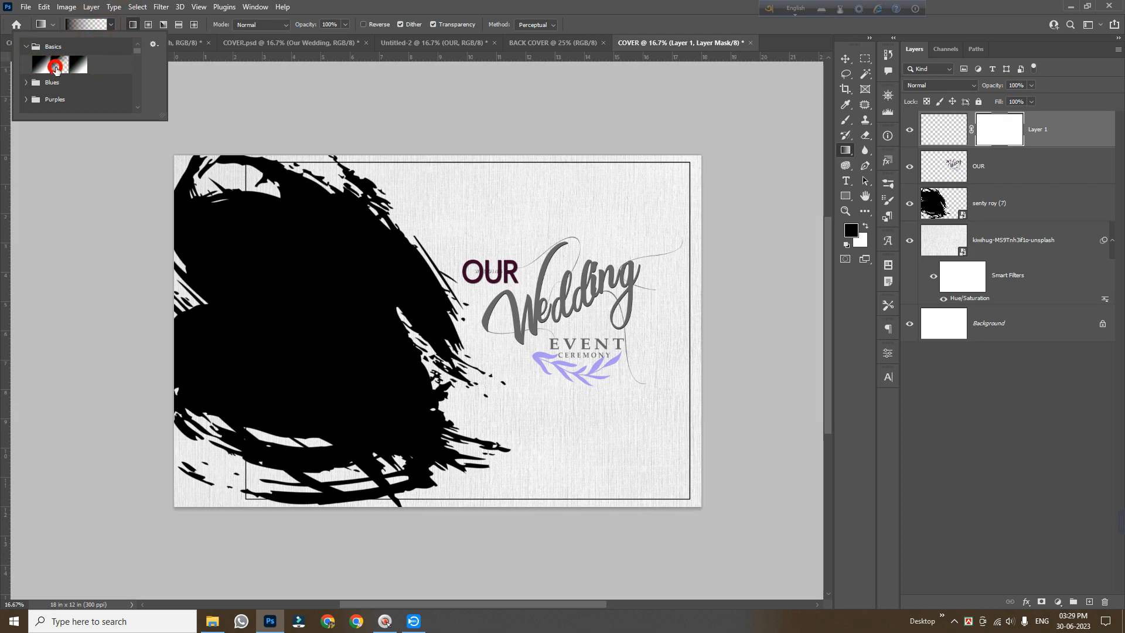
left_click(61, 65)
left_click(209, 54)
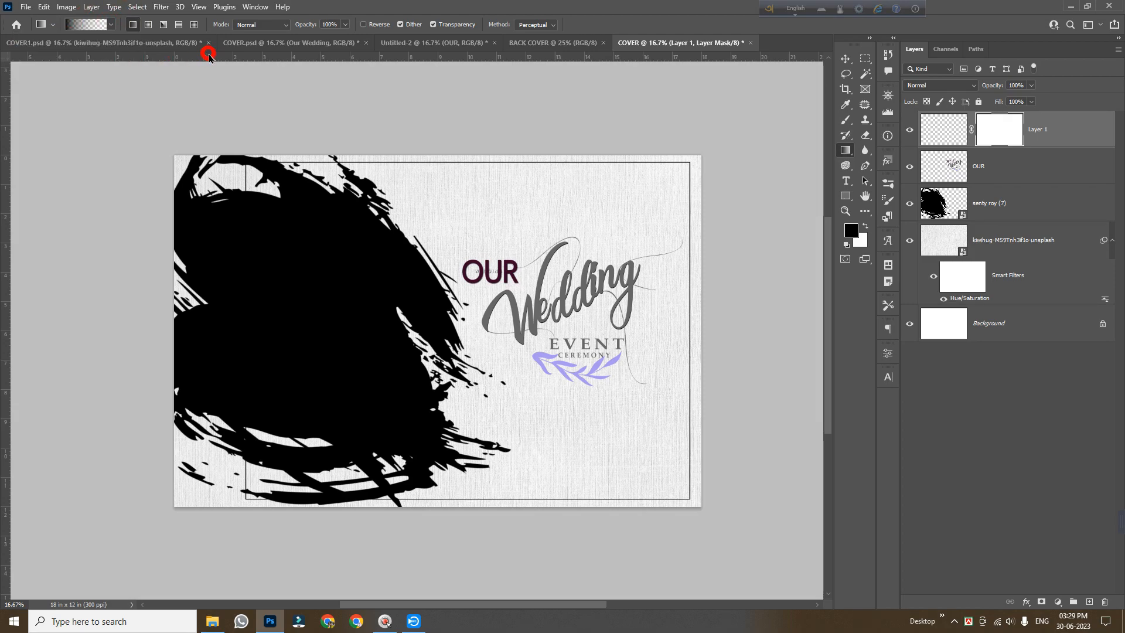
key("shift")
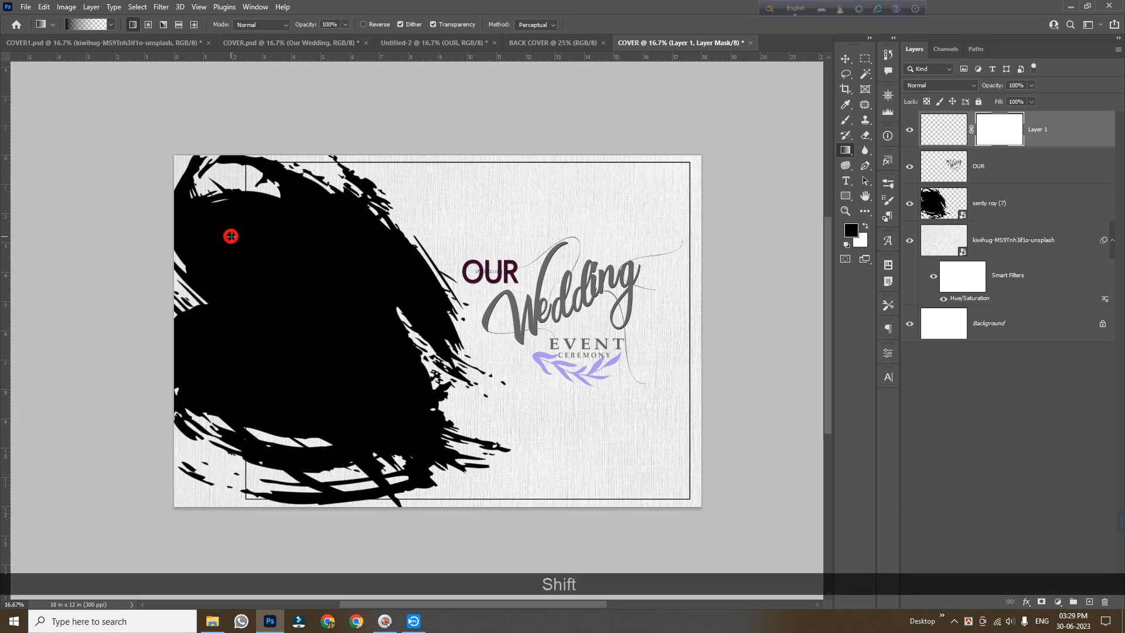
left_click_drag(232, 249, 602, 250)
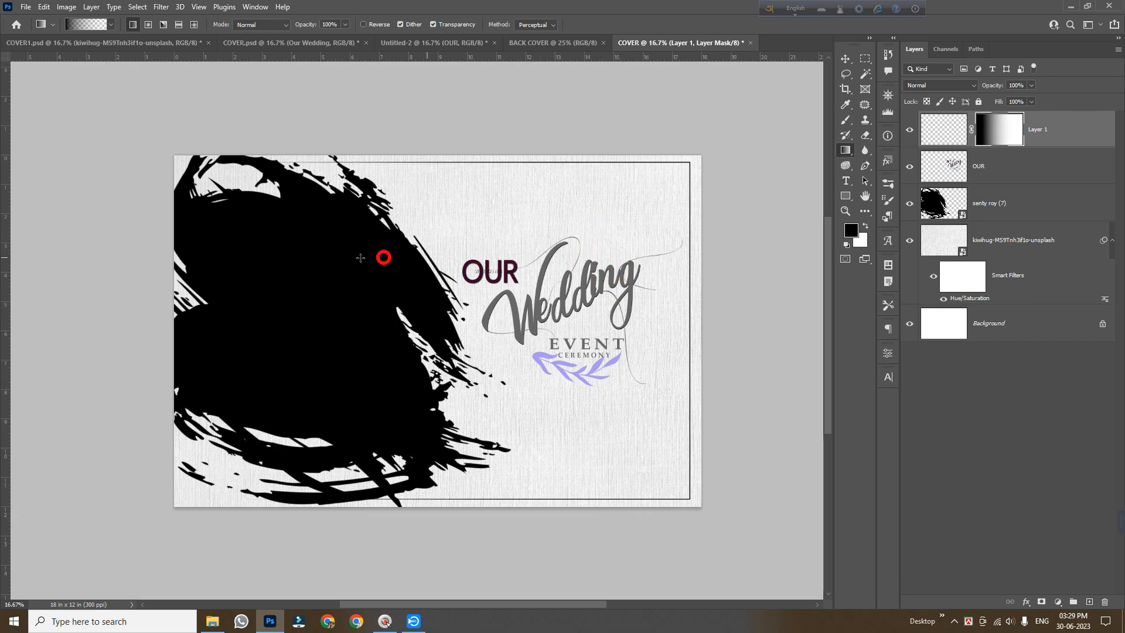
left_click_drag(246, 266, 584, 270)
left_click_drag(229, 287, 472, 287)
left_click_drag(261, 280, 490, 281)
left_click_drag(201, 286, 419, 299)
left_click_drag(236, 301, 550, 310)
left_click_drag(161, 311, 504, 295)
left_click_drag(317, 320, 507, 332)
left_click(846, 59)
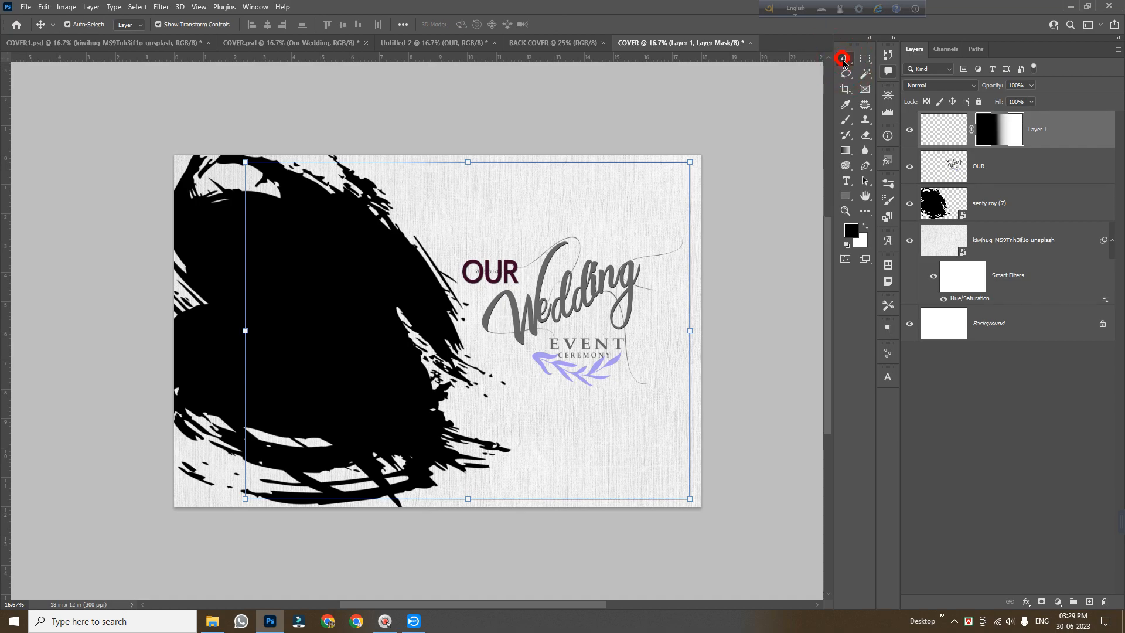
left_click(738, 139)
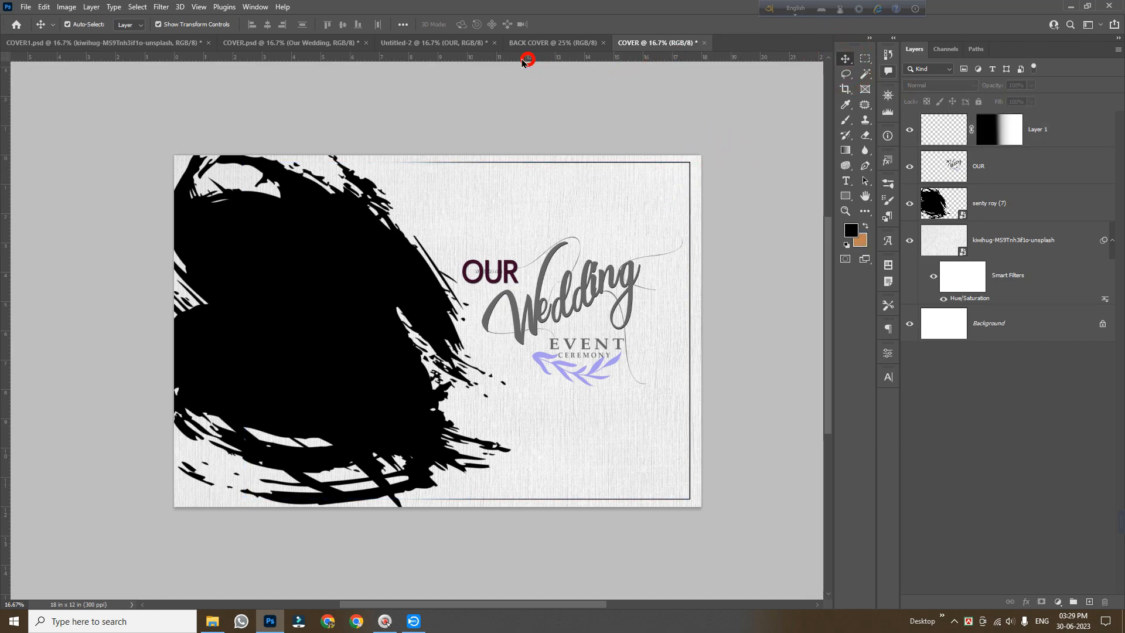
- Copy the "Love is a force it is invisible" verse from Untitled-2 into COVER and place it at the lower right of the canvas
left_click(462, 47)
scroll(578, 306, "down", 1)
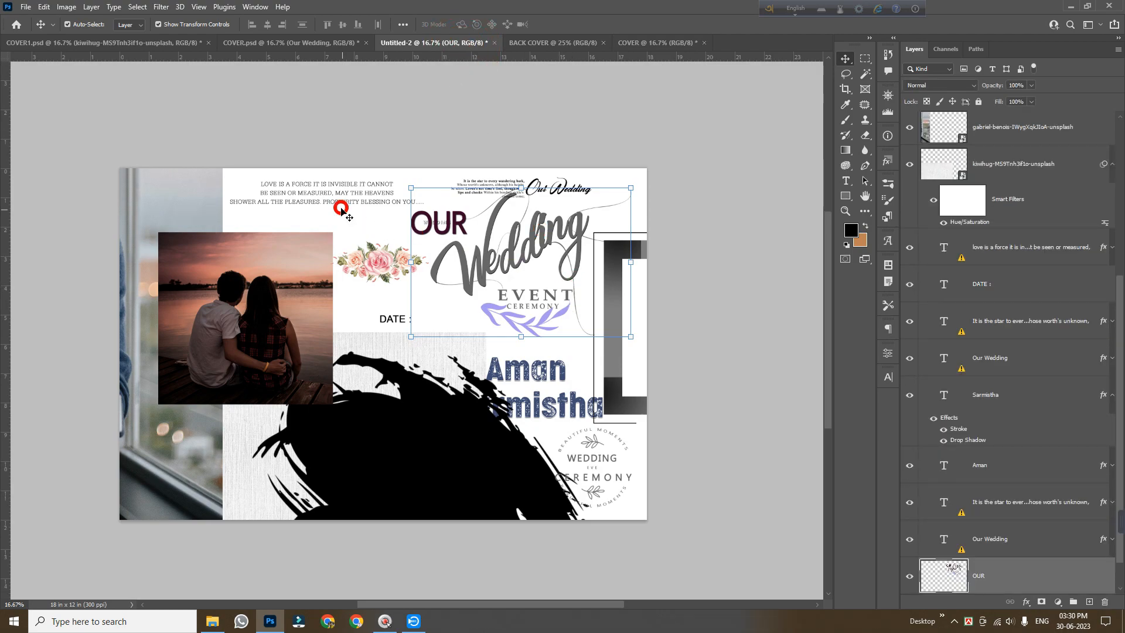
left_click(338, 195)
left_click_drag(343, 194, 594, 485)
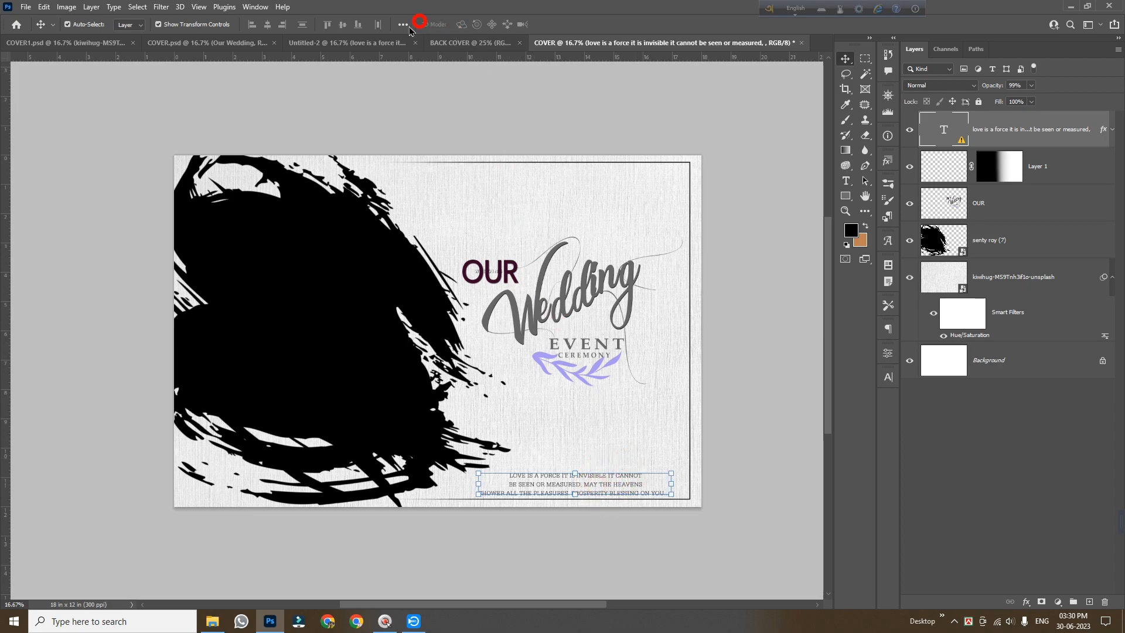
- Copy the linked "Our Wedding" script and small verse from Untitled-2 to the top of COVER and scale them to about 108%
left_click(363, 43)
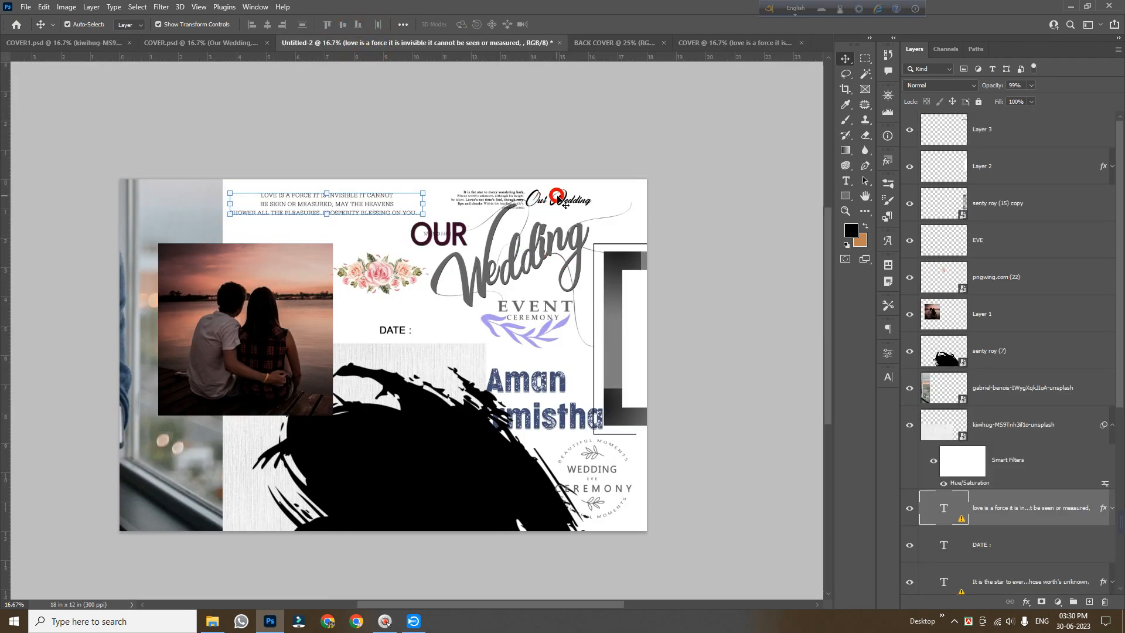
left_click_drag(565, 205, 465, 189)
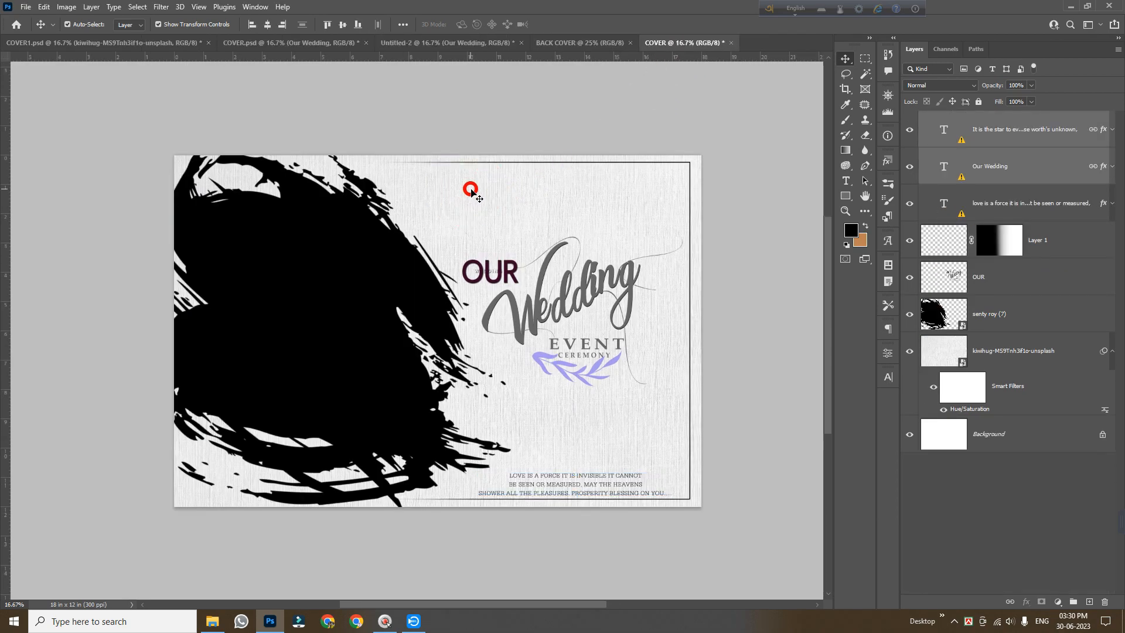
key("ctrl+t")
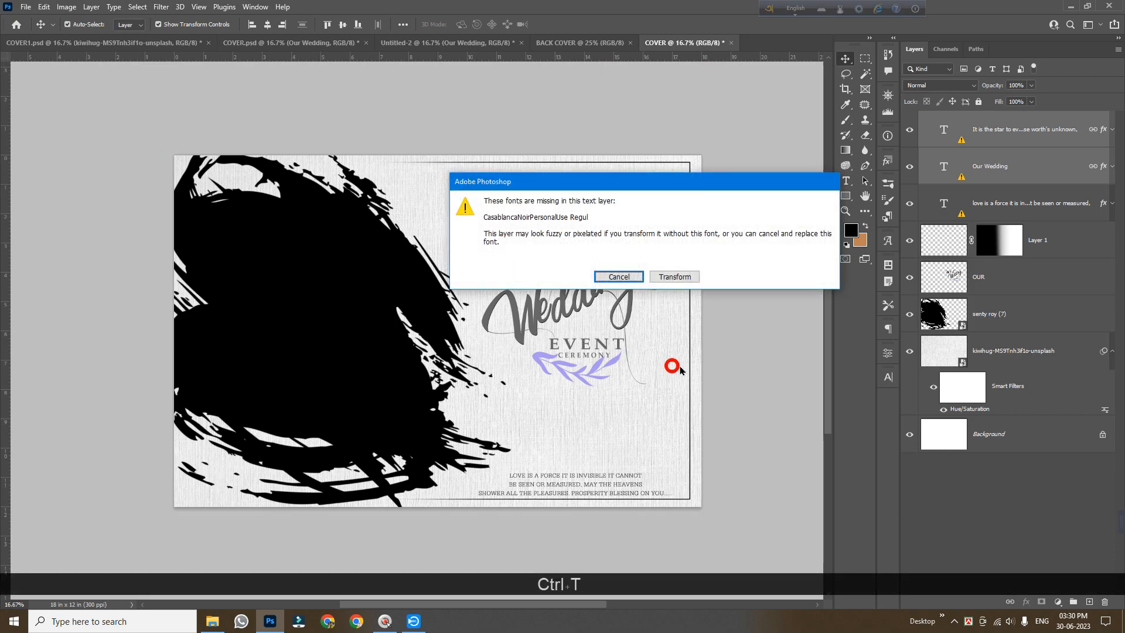
left_click(676, 276)
left_click(598, 301, "ctrl+alt")
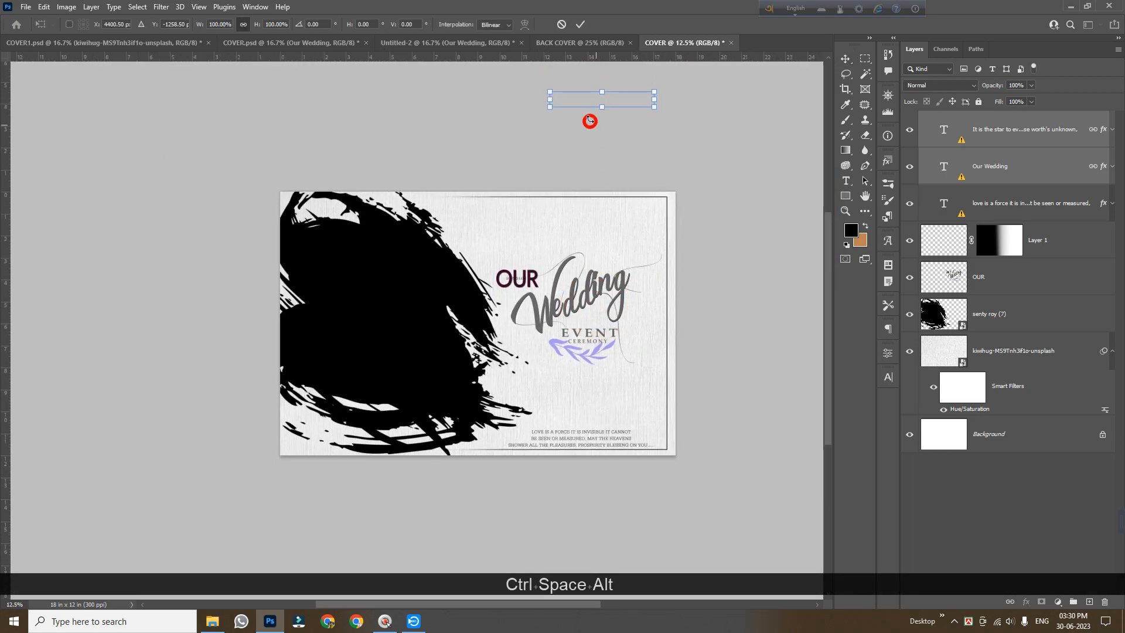
left_click_drag(586, 101, 479, 214)
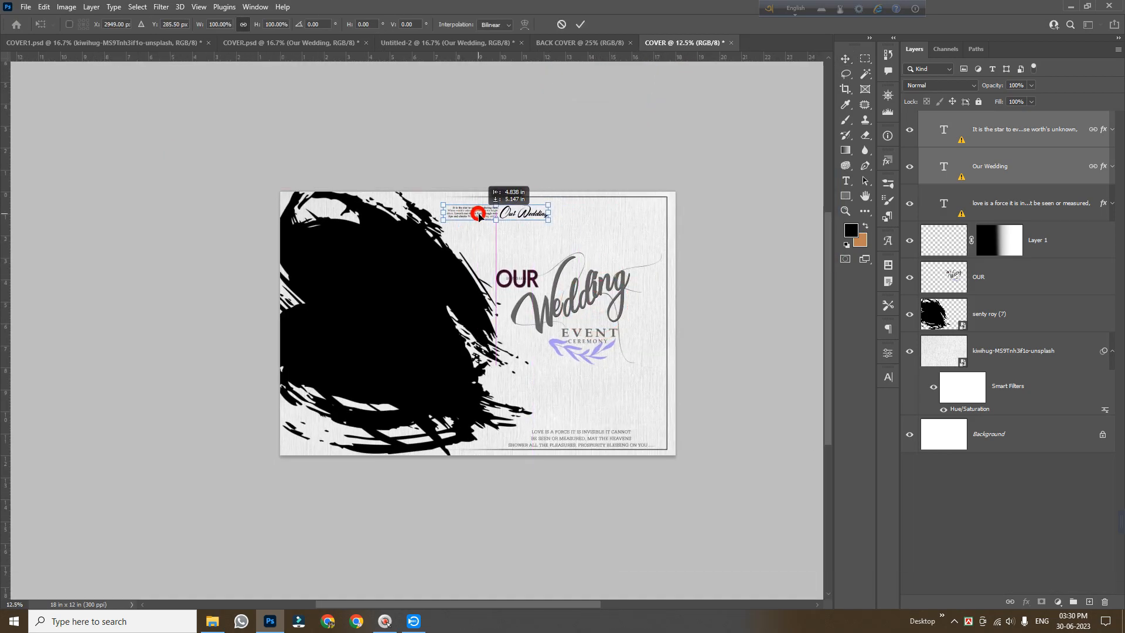
left_click(564, 240, "ctrl")
left_click(566, 244, "ctrl")
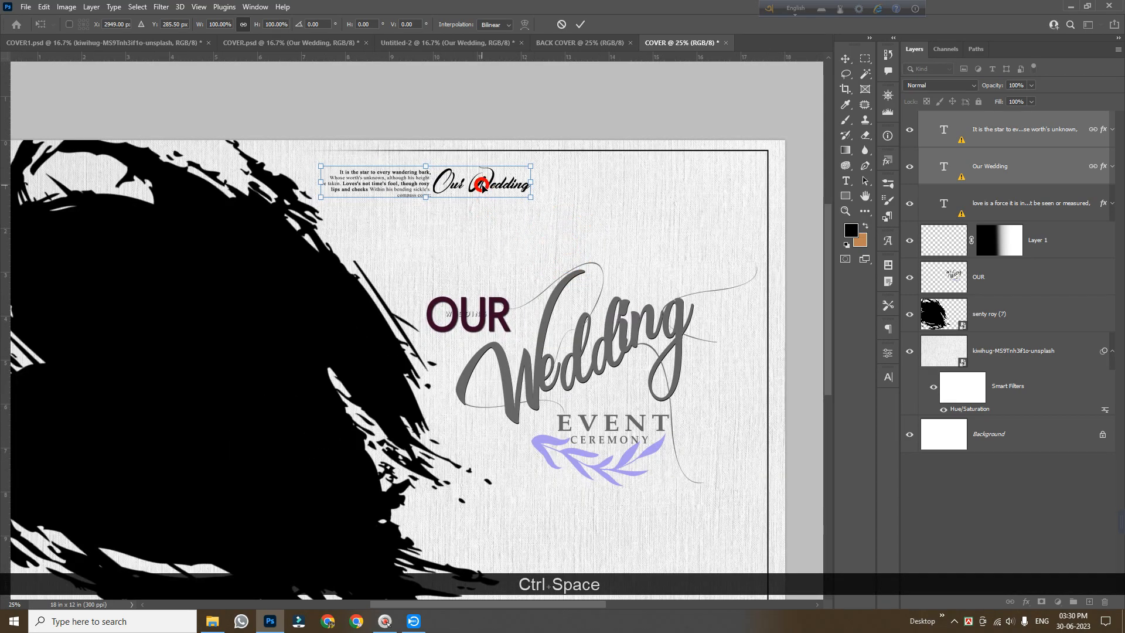
left_click_drag(482, 184, 528, 181)
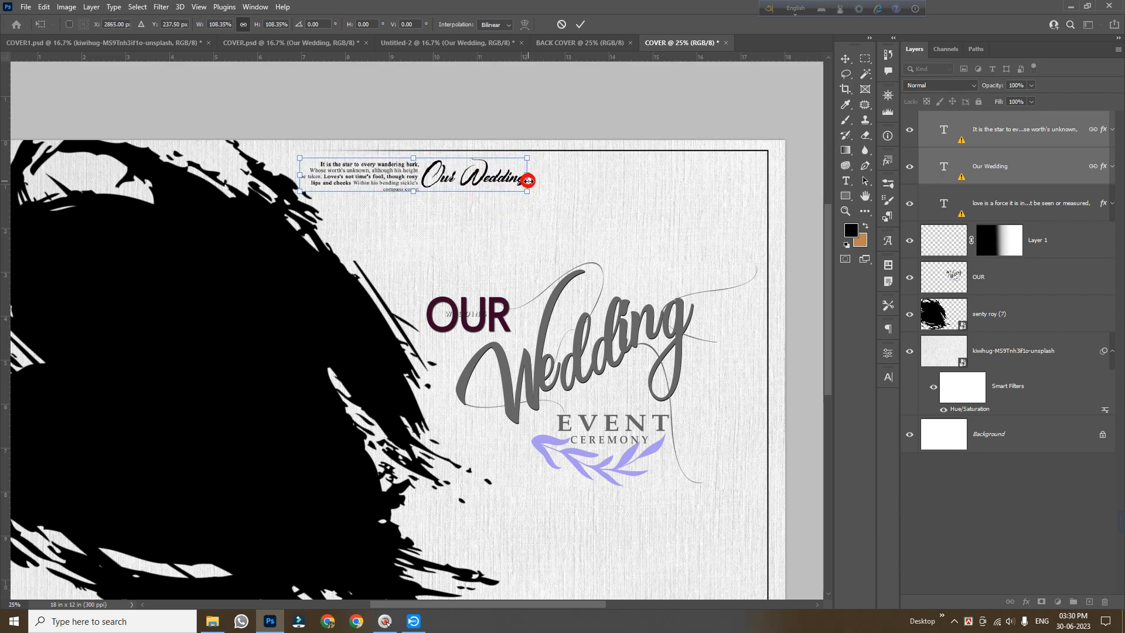
key("Return")
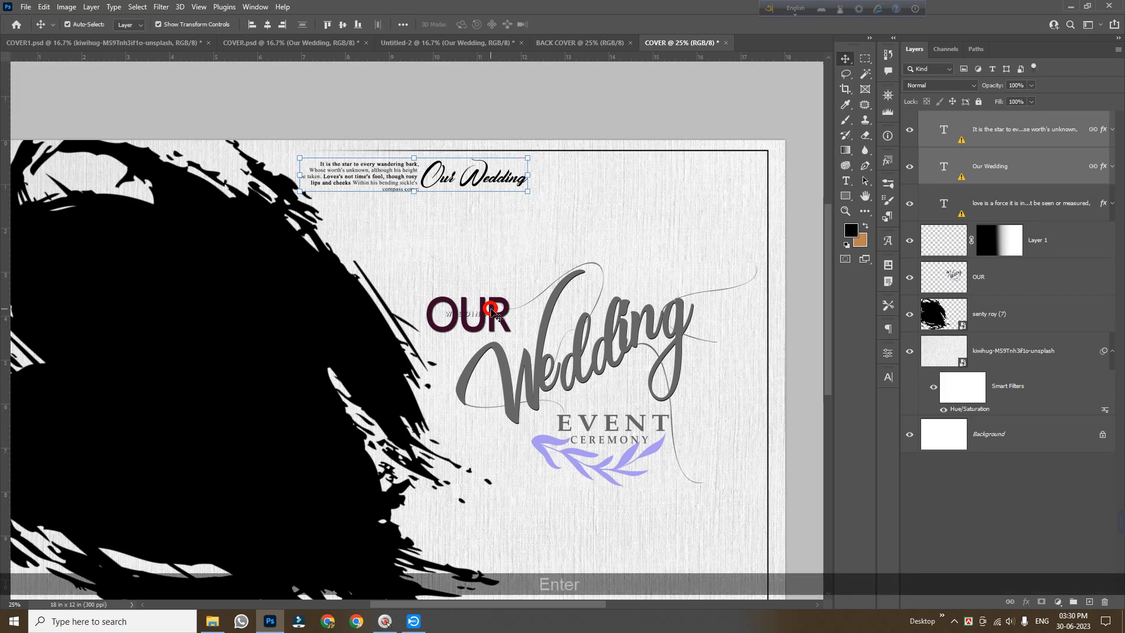
- Lower the top edge of the black frame slightly by scaling only its height to about 99%
left_click(768, 170)
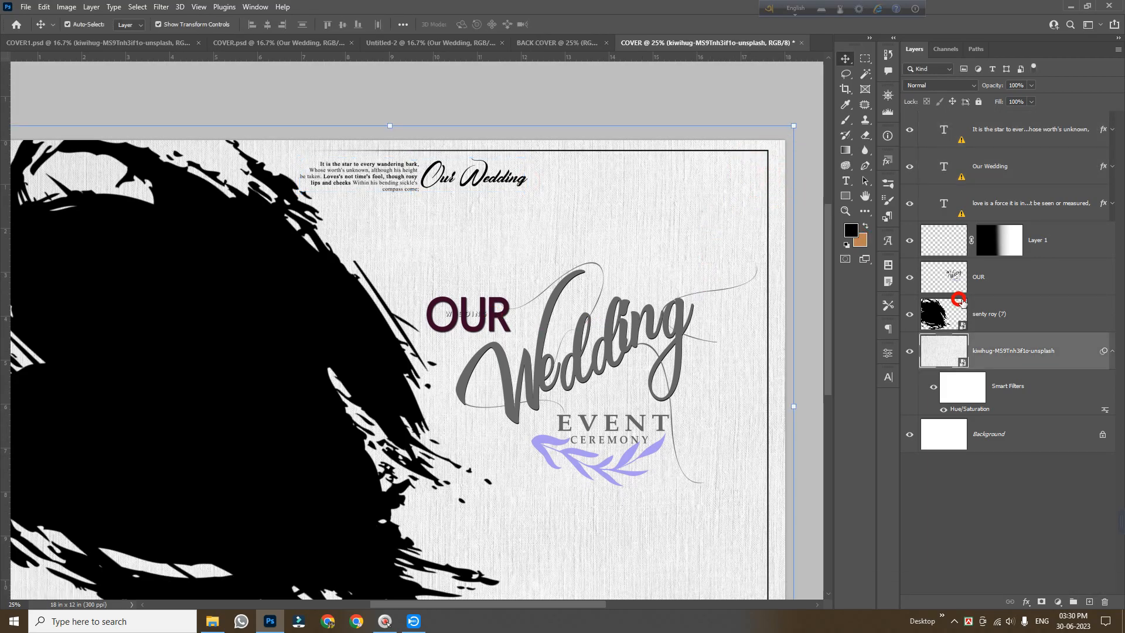
left_click(1037, 239)
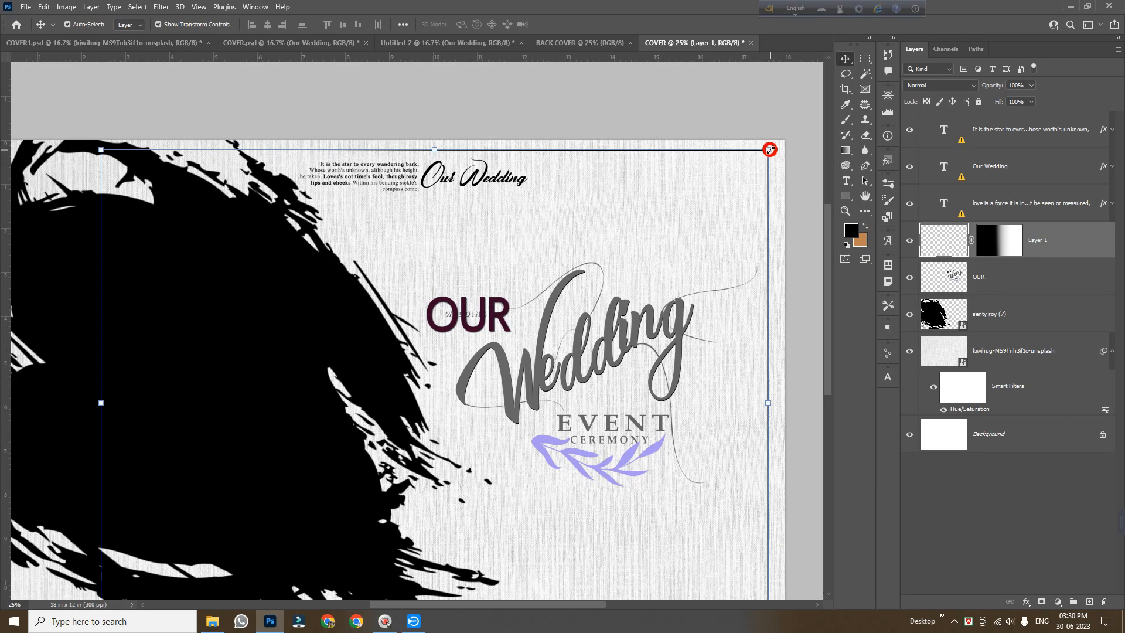
key("shift")
left_click_drag(435, 151, 434, 156)
key("Return")
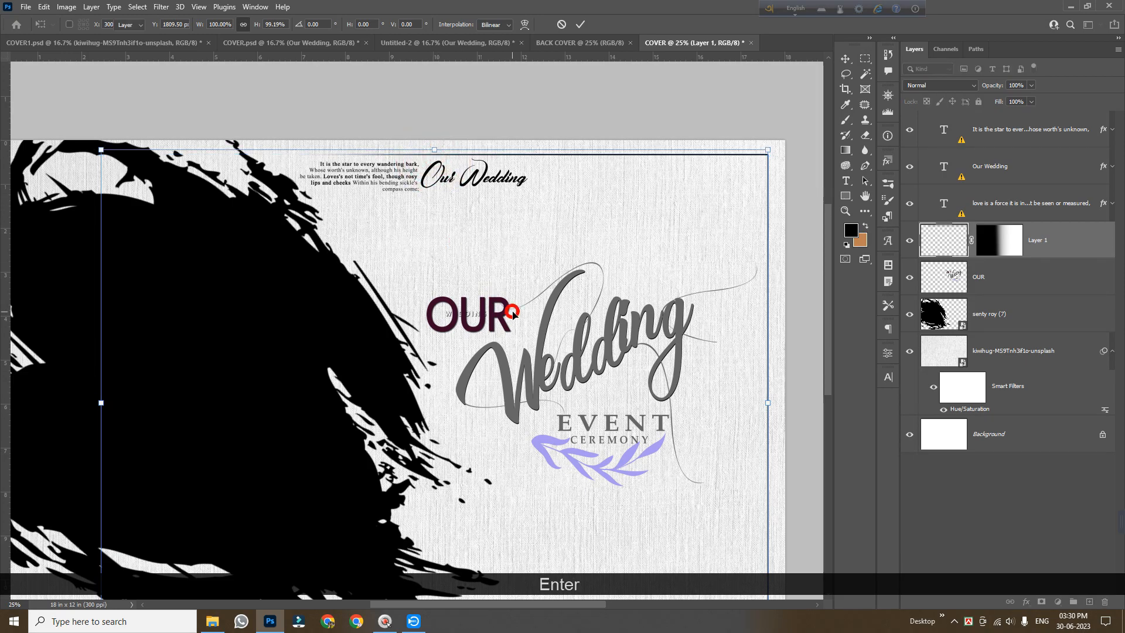
- Move the "OUR Wedding EVENT CEREMONY" title up, closer to the top edge of the frame
left_click_drag(608, 360, 610, 310)
scroll(655, 459, "down", 2)
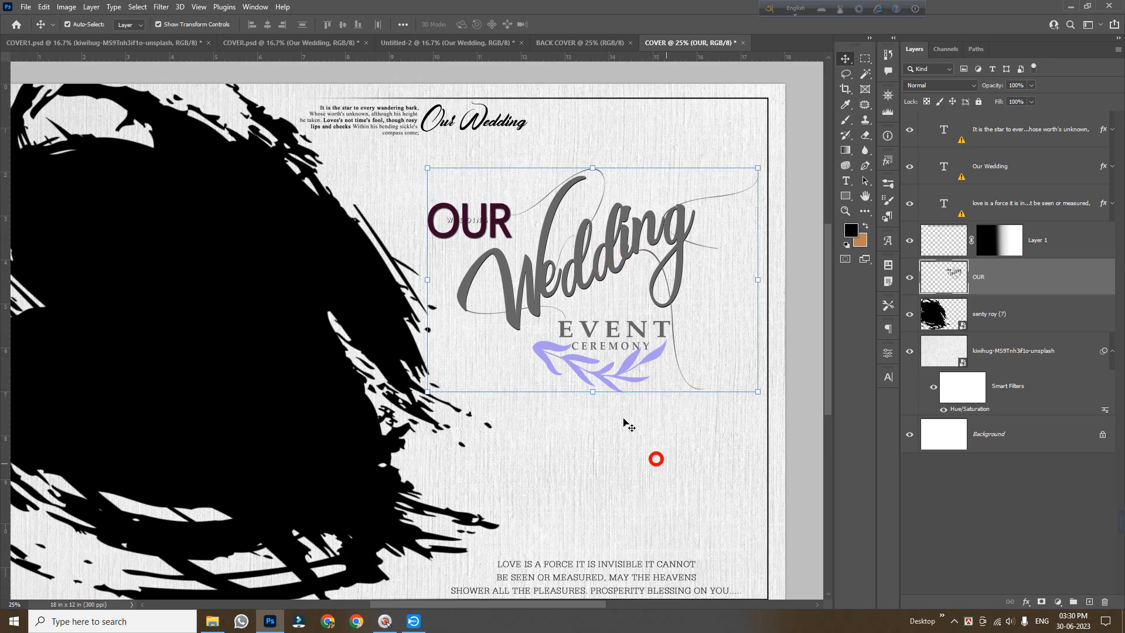
left_click(543, 346, "ctrl+alt")
left_click_drag(588, 400, 532, 394)
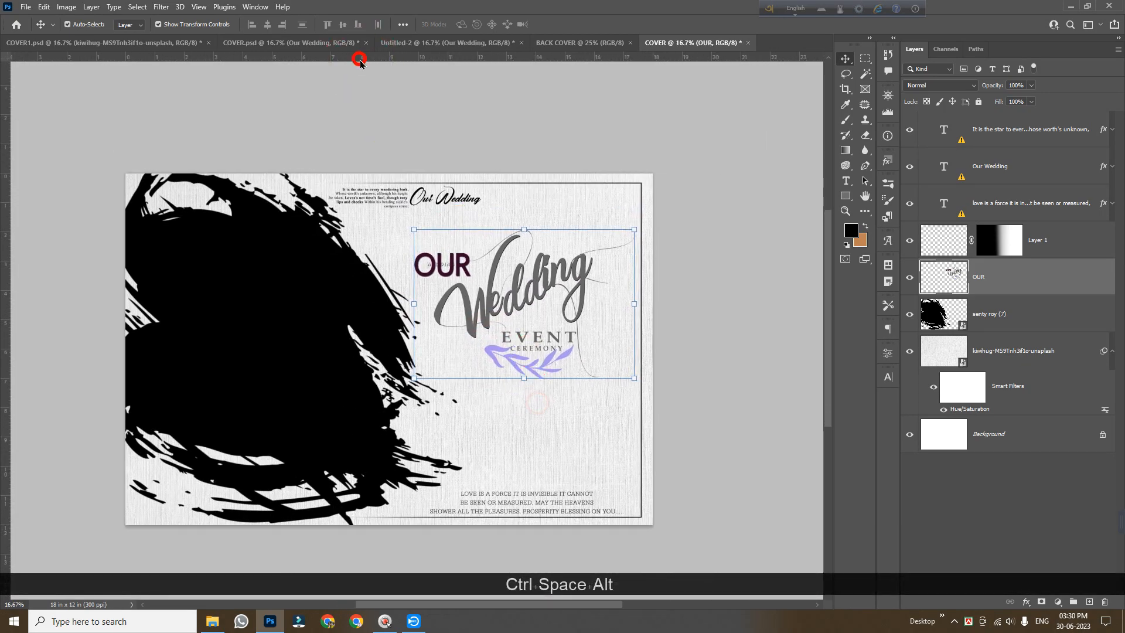
- Copy the couple's two name texts from Untitled-2 into COVER and place them below the wedding title
left_click(433, 44)
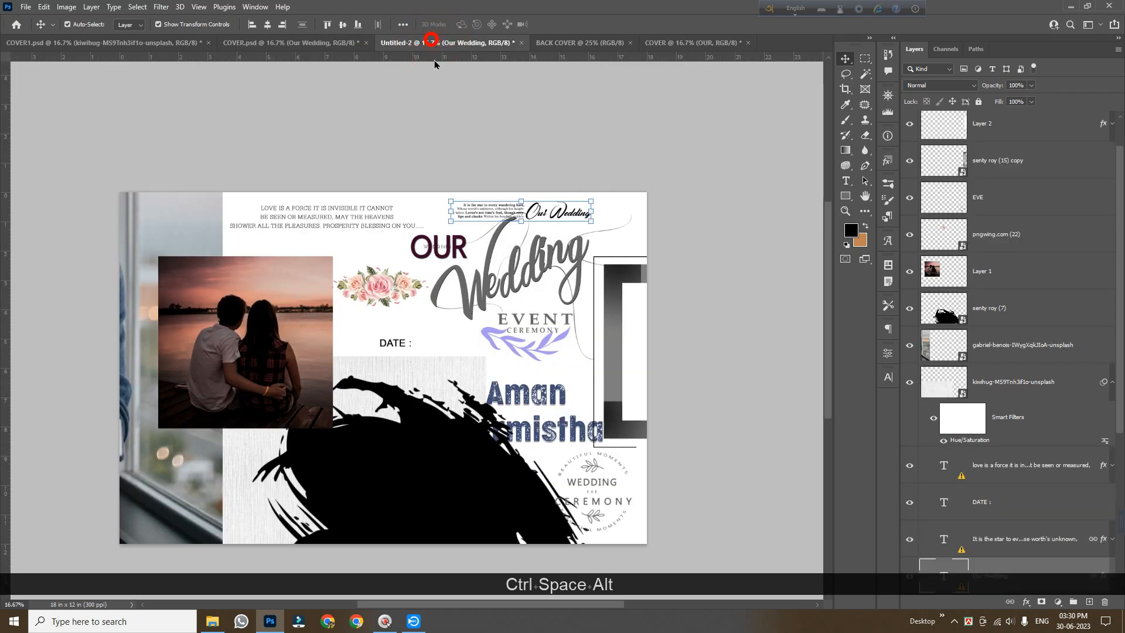
left_click(559, 365)
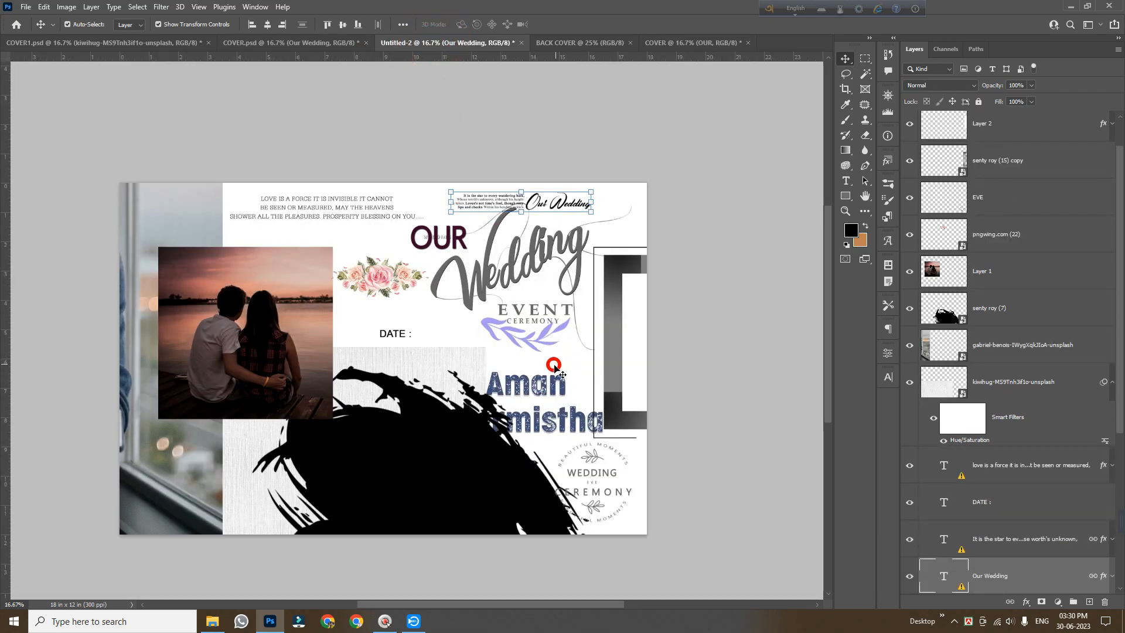
left_click(540, 388)
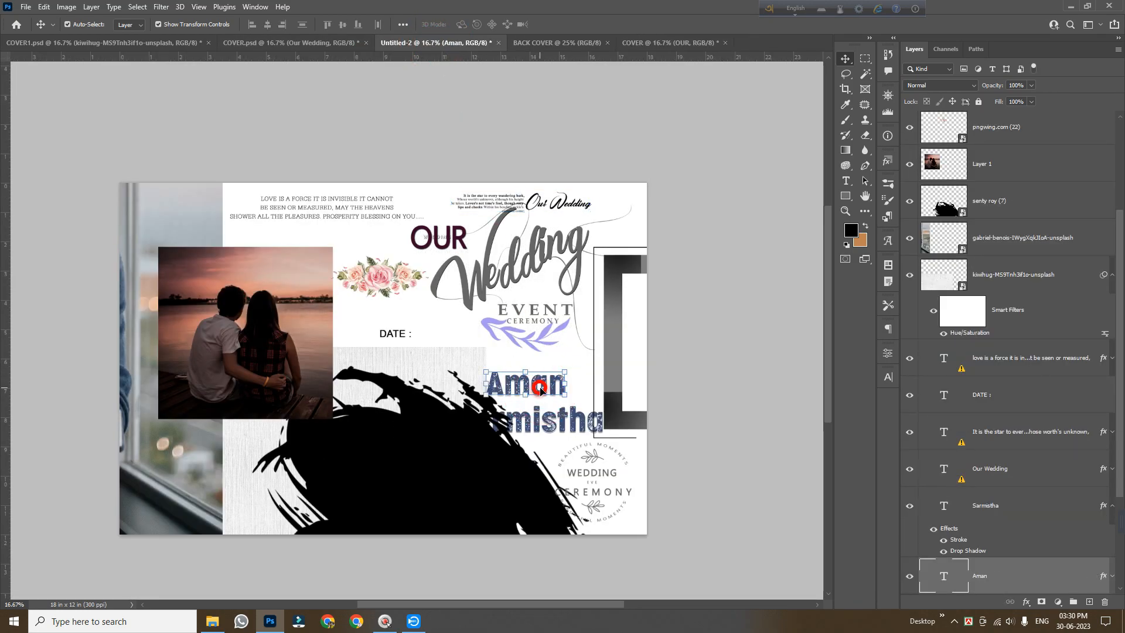
left_click(573, 417, "shift")
left_click_drag(572, 417, 539, 411)
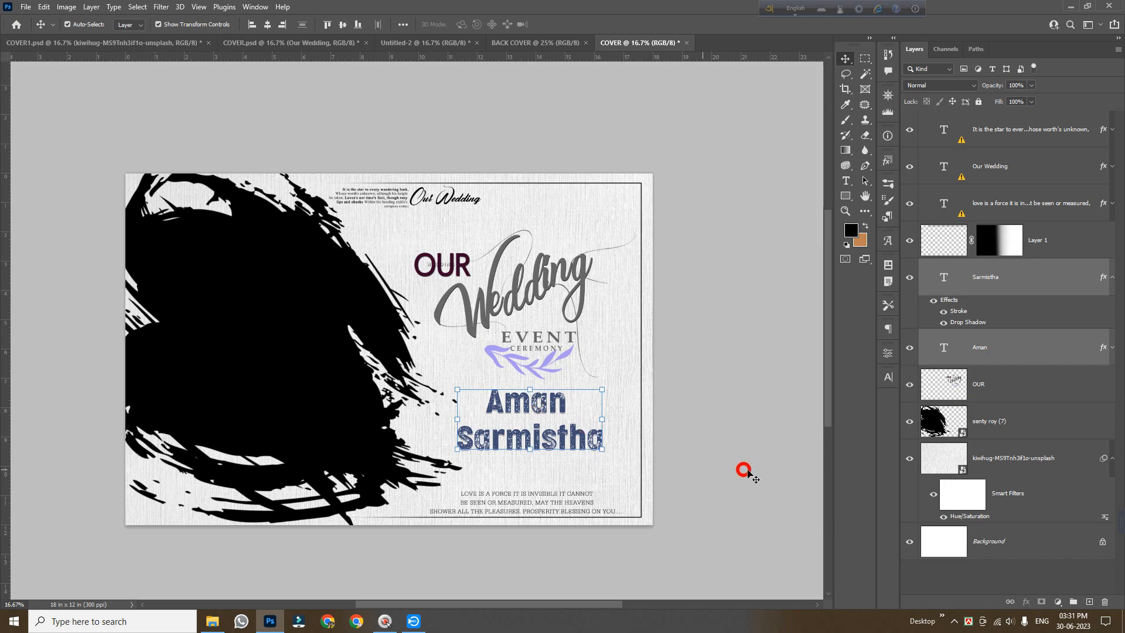
- Nudge the two name texts slightly to the right beneath the title and deselect them
key("shift+Right")
key("shift+Right")
key("shift+Right")
key("shift+Right")
key("shift+Right")
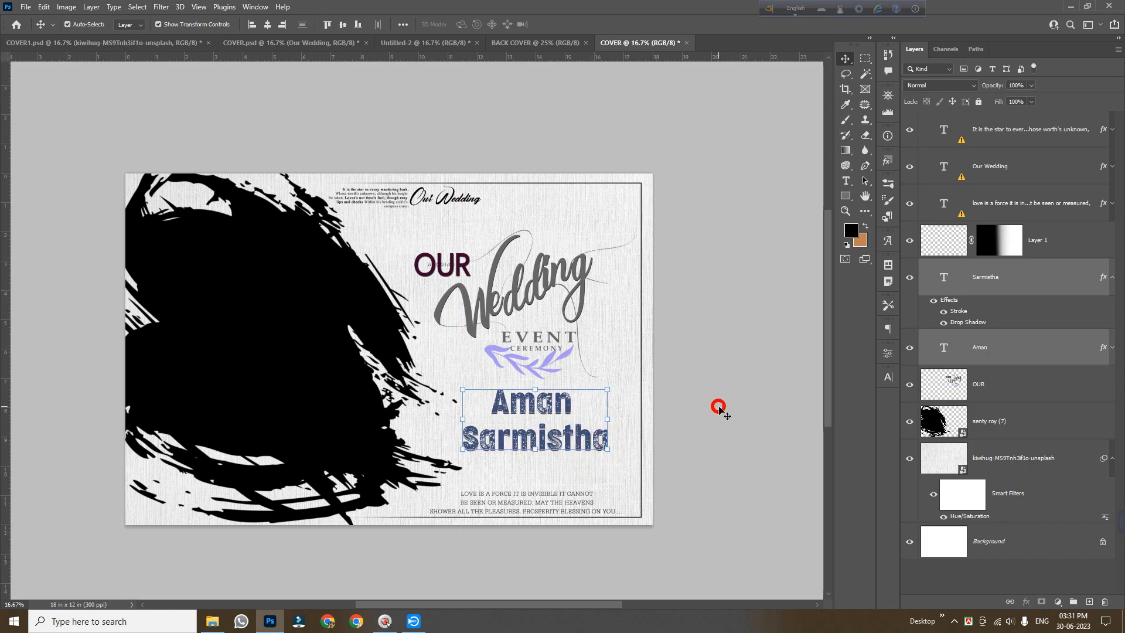
left_click(719, 408)
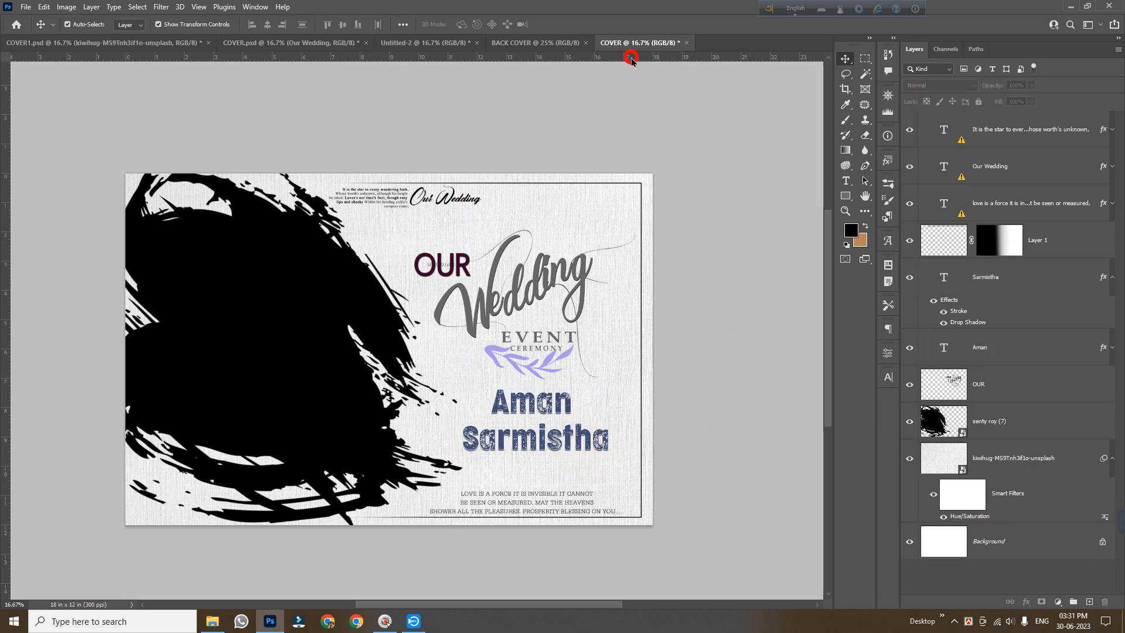
- Copy the "DATE :" text from Untitled-2 into COVER, just above the left end of the lower verse
left_click(425, 43)
left_click_drag(396, 349, 463, 480)
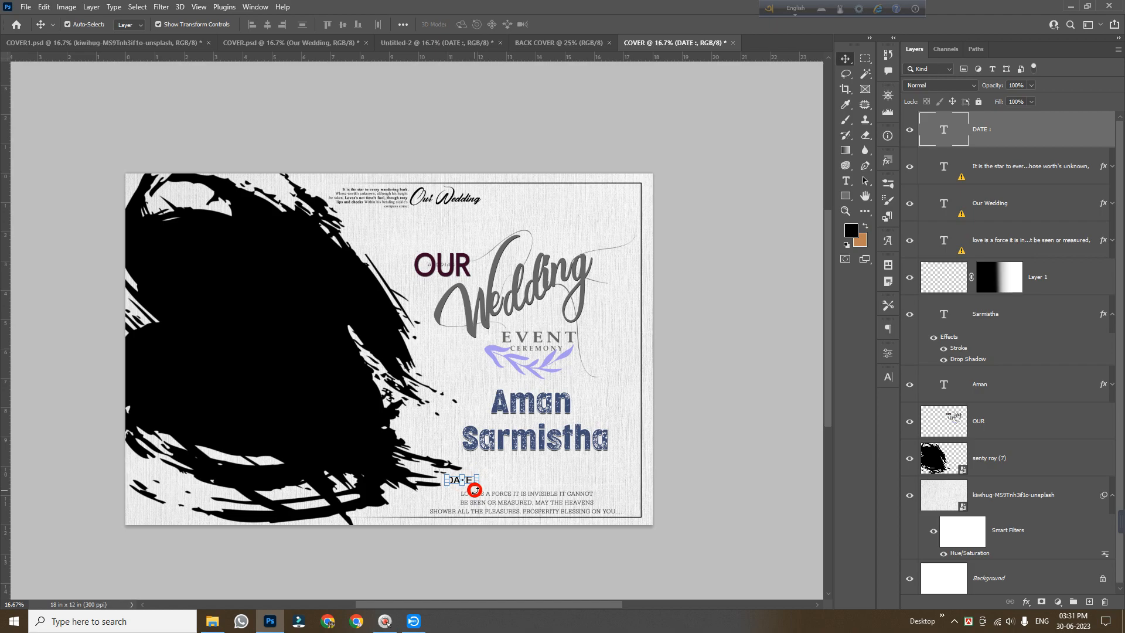
left_click(510, 478)
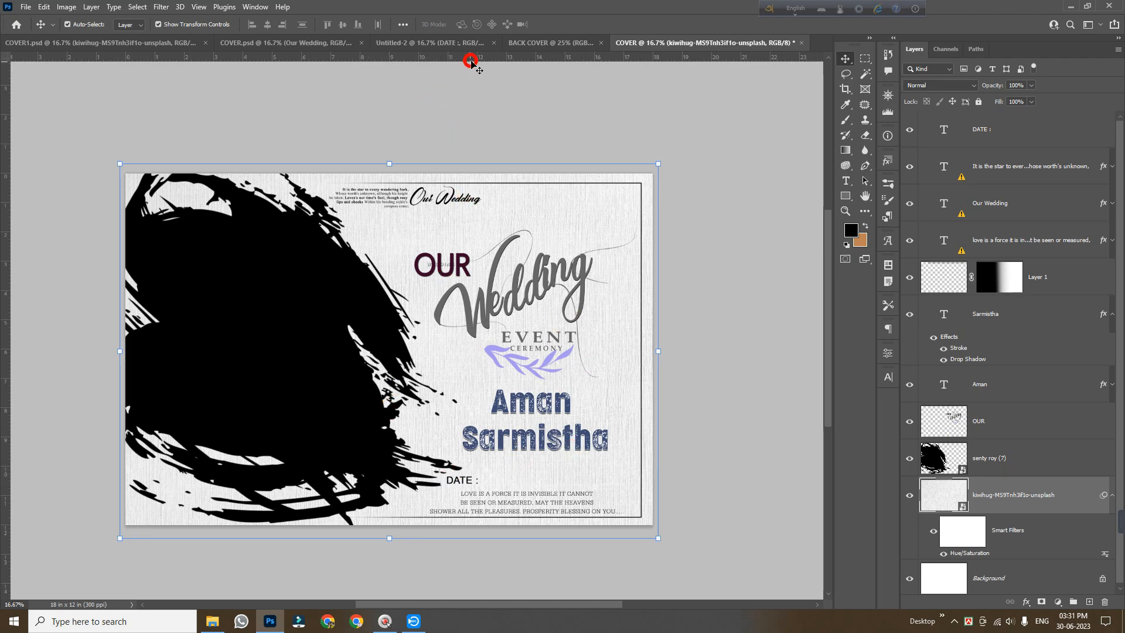
- Copy the photo of the couple with the black beanie from Untitled-2 onto the left half of COVER
left_click(463, 42)
scroll(497, 350, "down", 1)
left_click_drag(174, 434, 530, 474)
left_click_drag(508, 261, 543, 329)
left_click_drag(538, 281, 280, 338)
- Move the couple photo layer directly above the senty roy (7) splash and clip it to the splash
left_click_drag(1065, 502, 1063, 444)
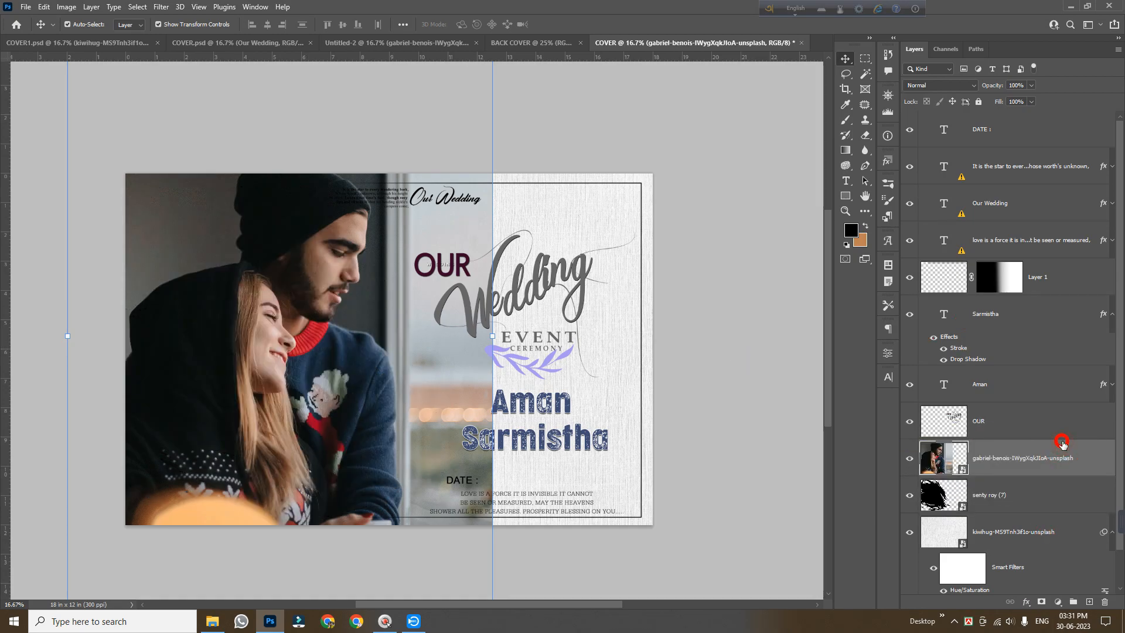
right_click(1076, 449)
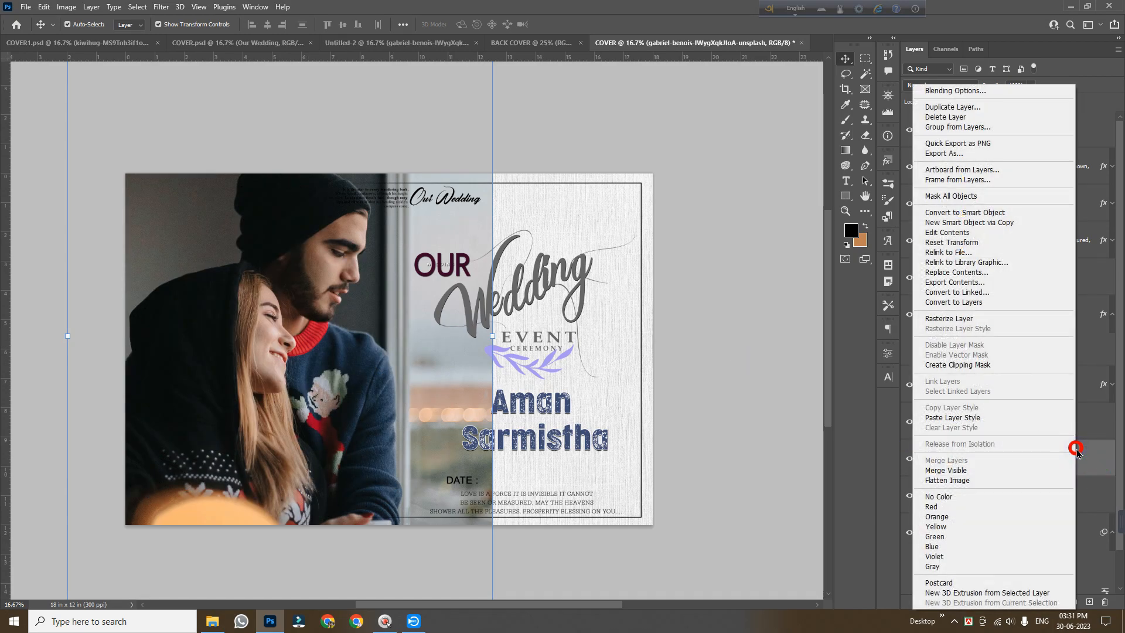
left_click(968, 365)
- Reposition the couple photo inside the brush splash, nudging it right until it fills the splash's right tip
left_click_drag(265, 321, 269, 345)
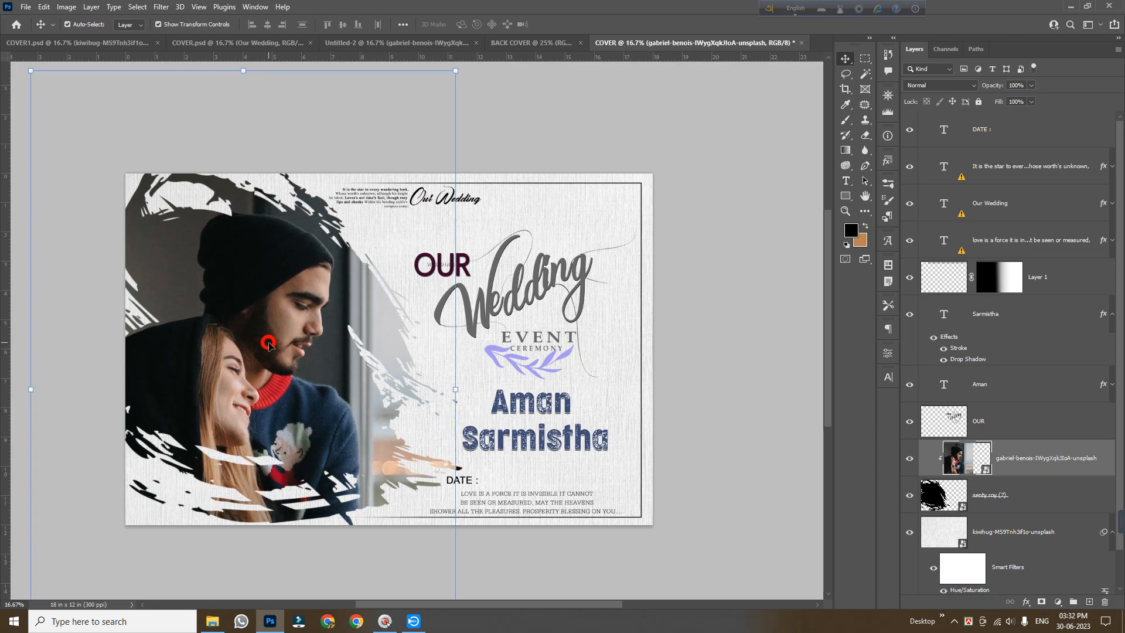
key("Right")
key("Right")
key("Right")
key("Right")
key("Right")
key("Right")
key("Right")
key("Right")
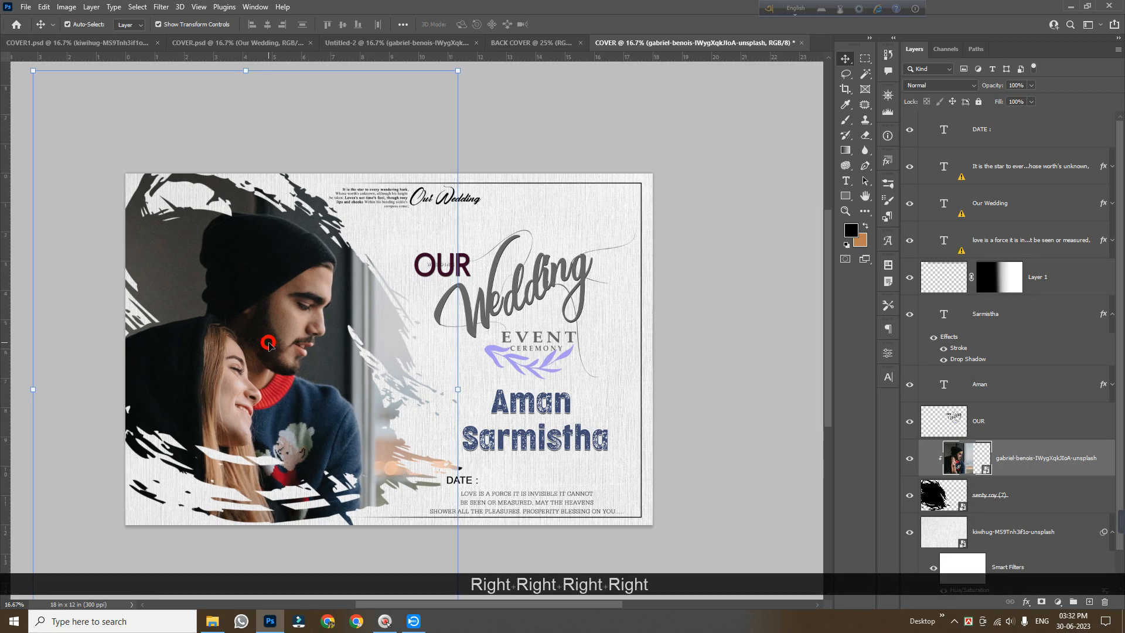
key("Right")
key("Right")
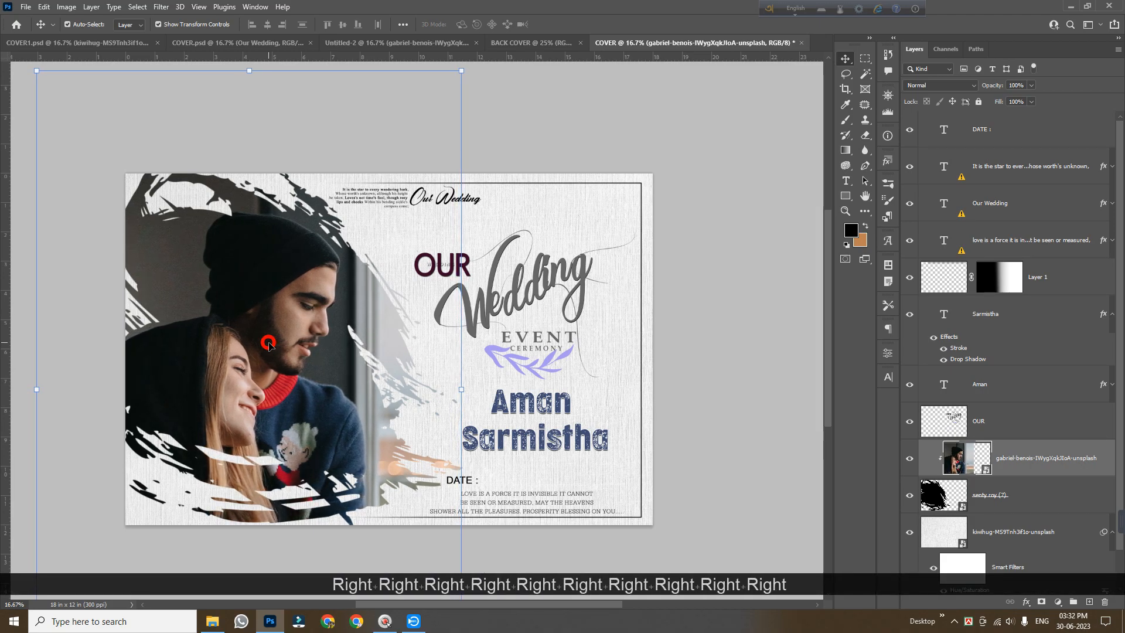
left_click(709, 251)
- Enlarge the "OUR Wedding EVENT CEREMONY" title to about 108.5% and shift it slightly right and up
scroll(707, 256, "down", 3)
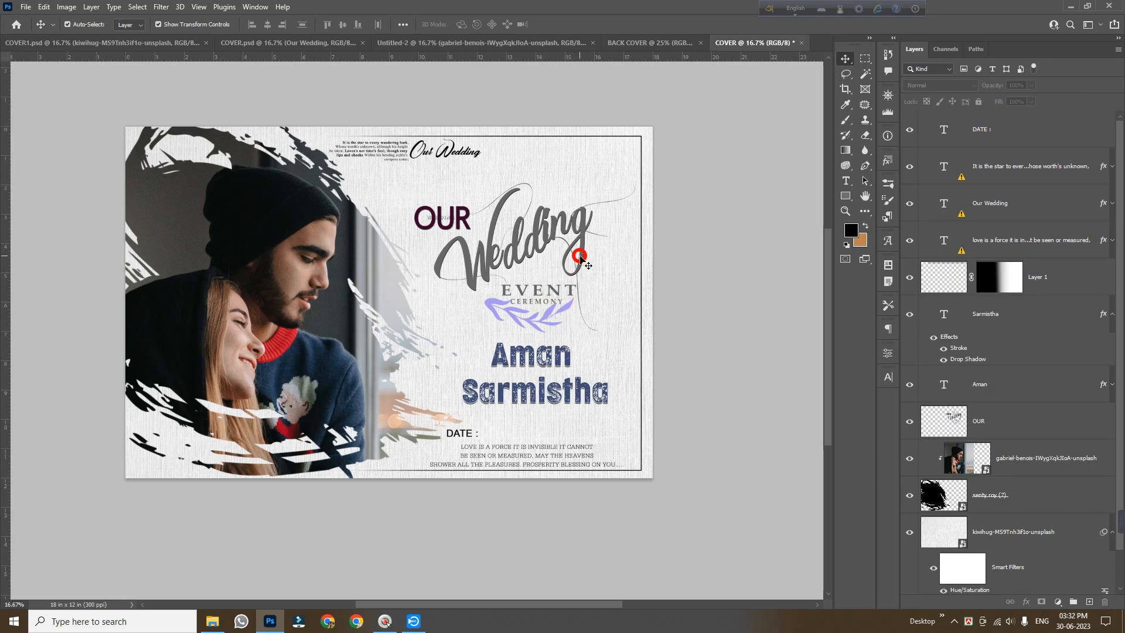
left_click(547, 229)
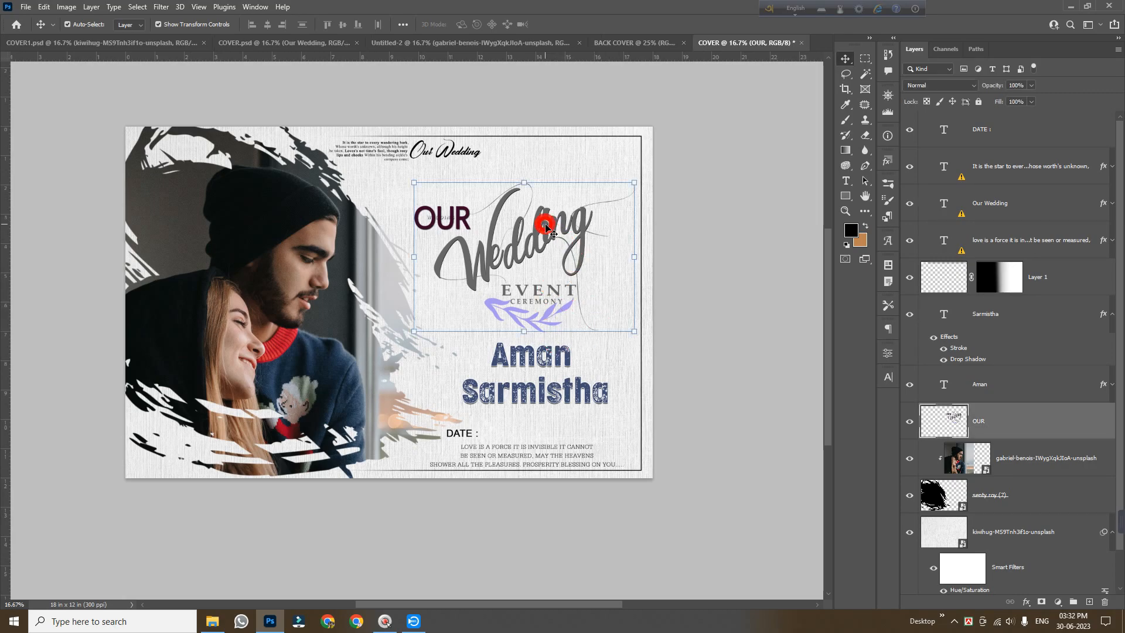
left_click_drag(412, 181, 390, 171)
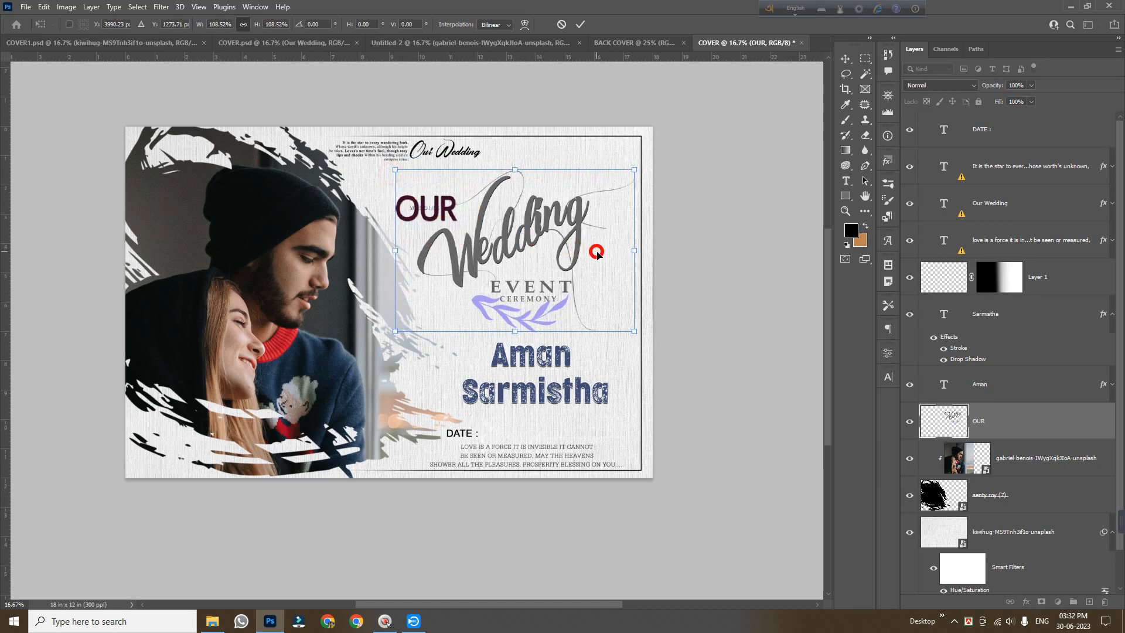
left_click_drag(580, 234, 582, 230)
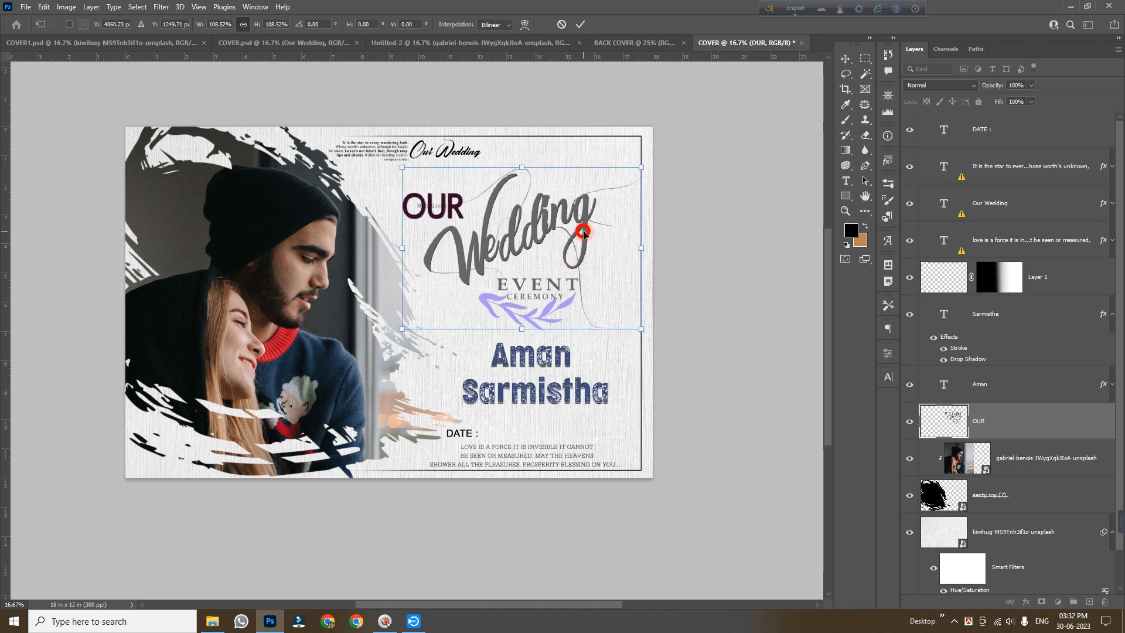
key("Return")
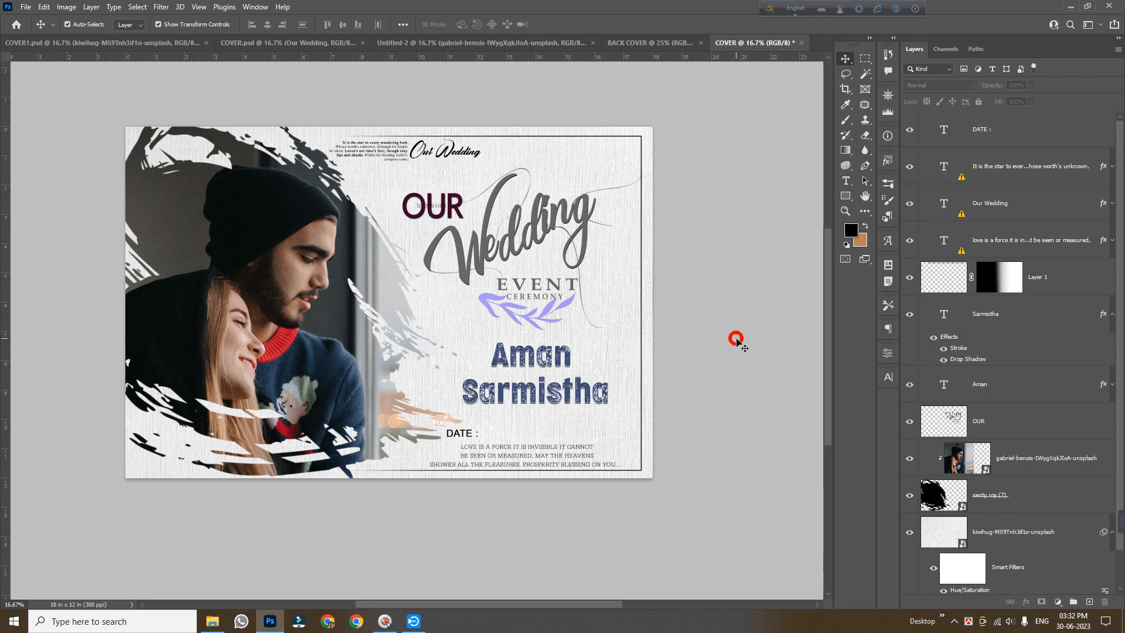
scroll(736, 340, "up", 1)
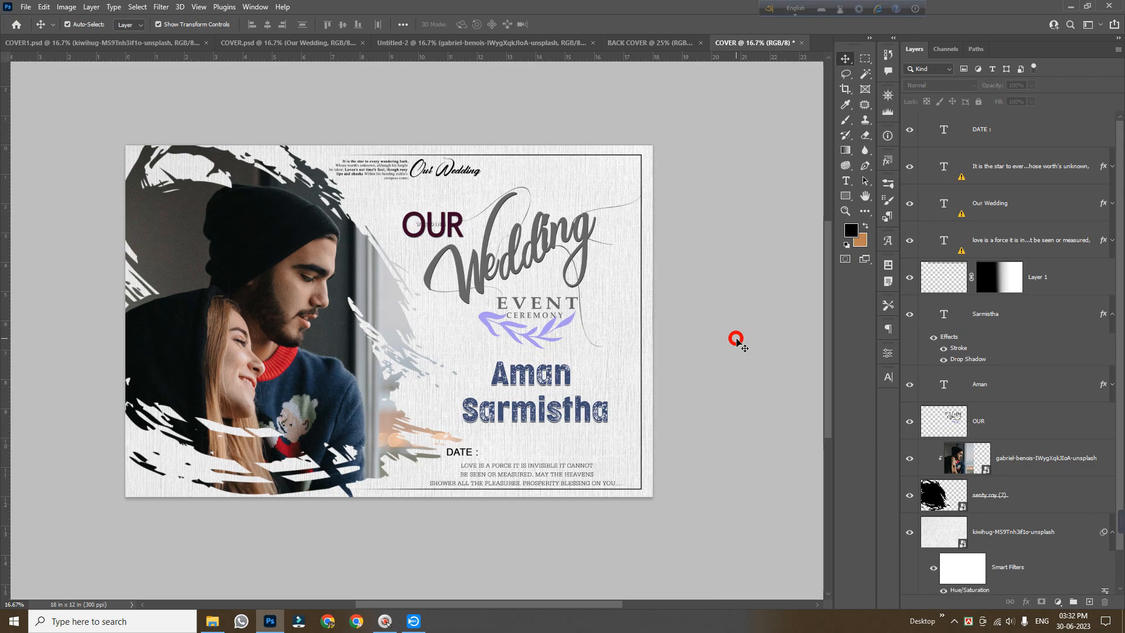
- Copy the white wood texture from Untitled-2 into BACK COVER, covering the whole canvas, and collapse its smart filters
left_click(650, 42)
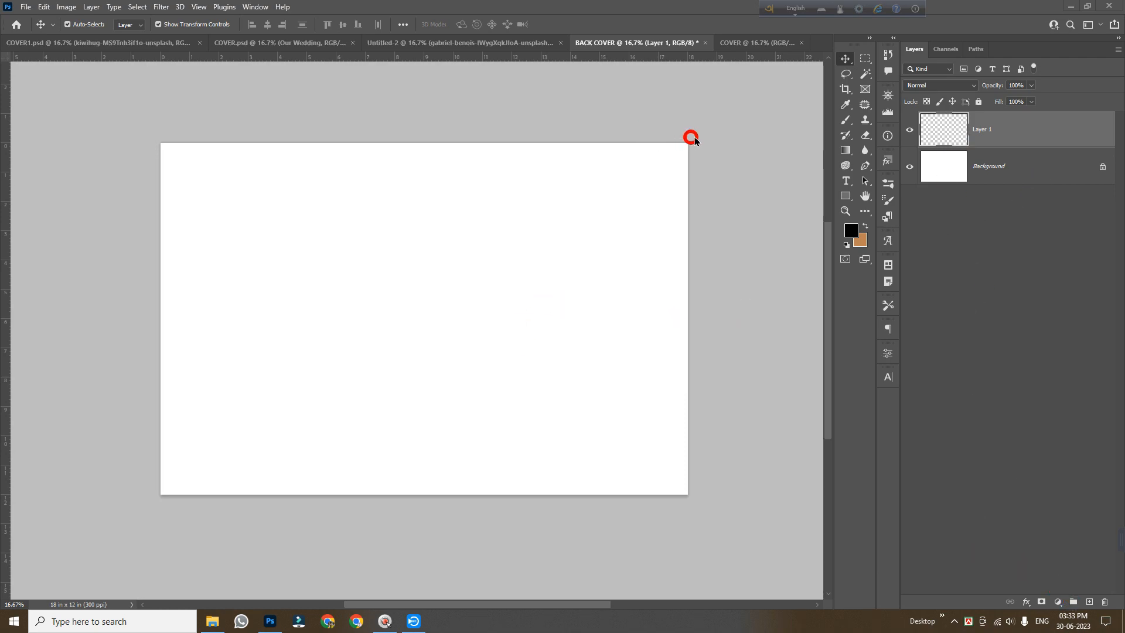
left_click(431, 45)
left_click_drag(467, 268, 125, 202)
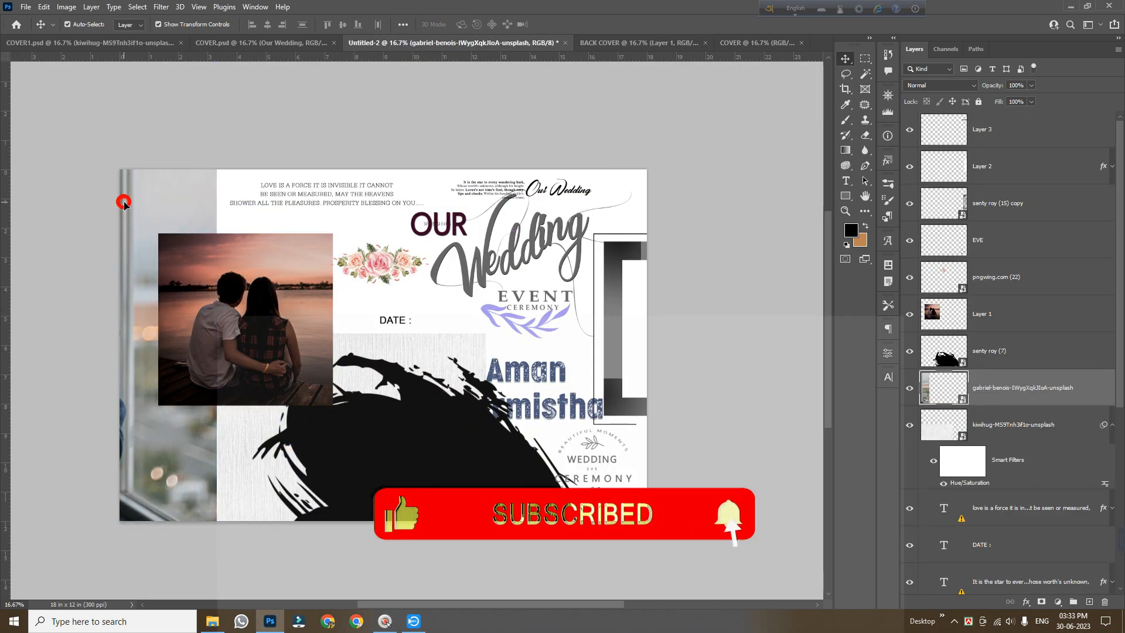
left_click(428, 363)
left_click_drag(428, 363, 512, 339)
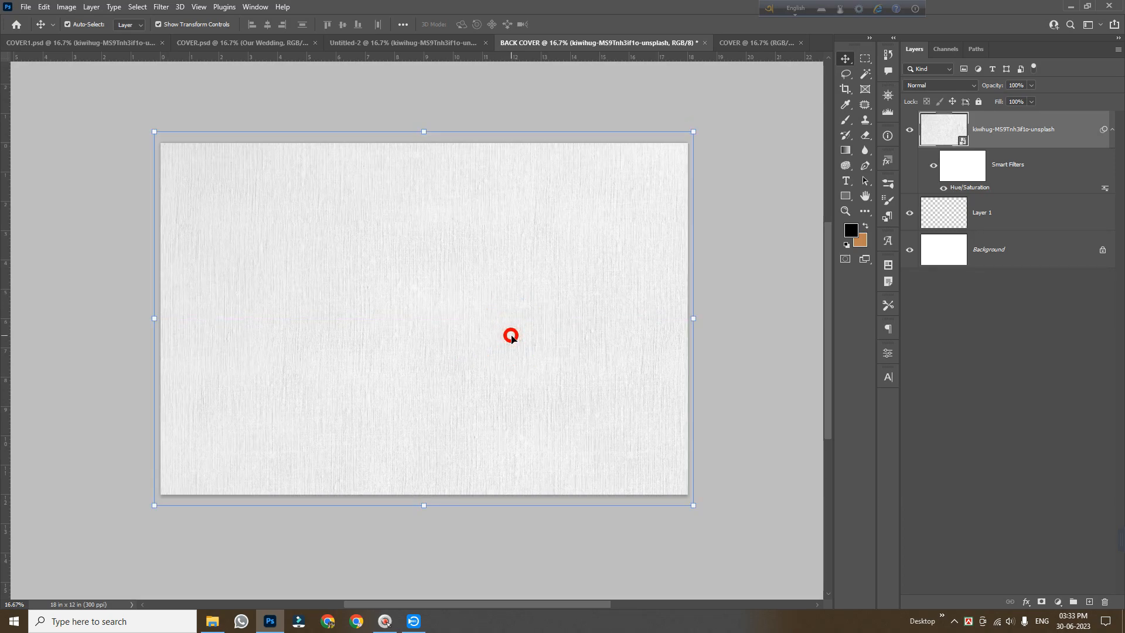
left_click(1010, 174)
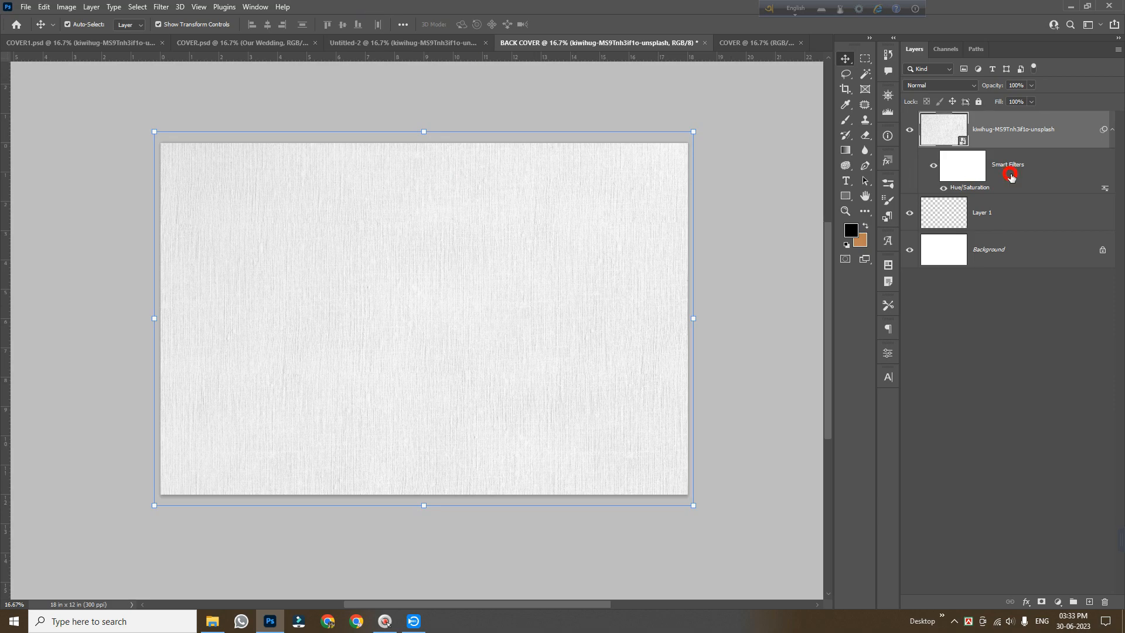
left_click(1111, 134)
- Copy the dark square frame with its white square and thin outline from Untitled-2 into BACK COVER, near the canvas centre
left_click(380, 53)
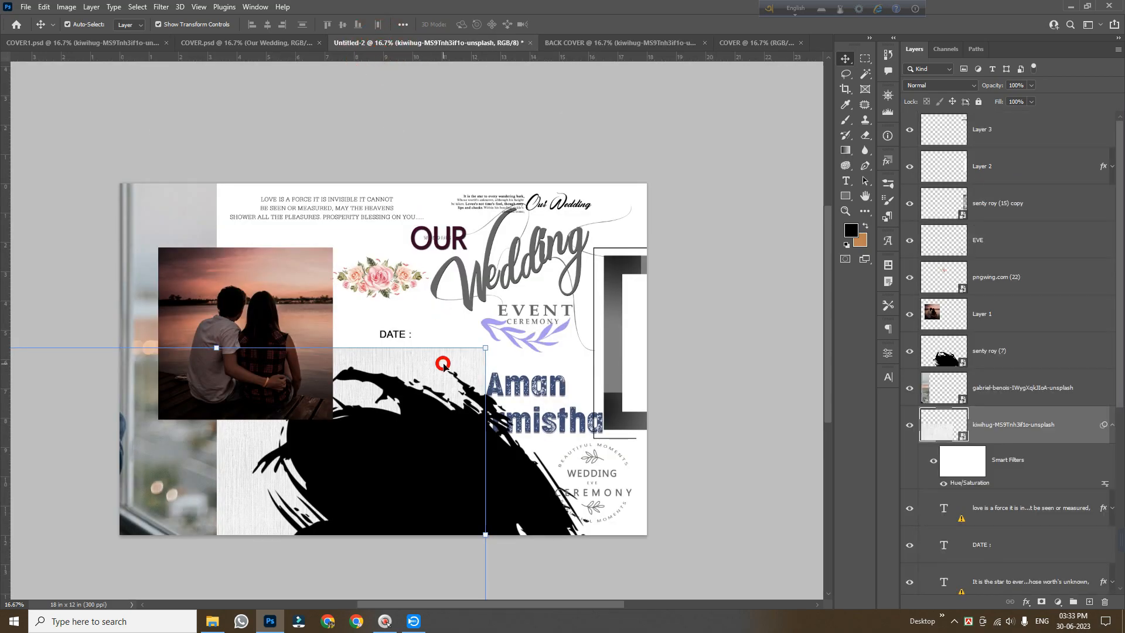
scroll(587, 369, "down", 1)
left_click_drag(618, 346, 401, 289)
left_click_drag(475, 331, 493, 337)
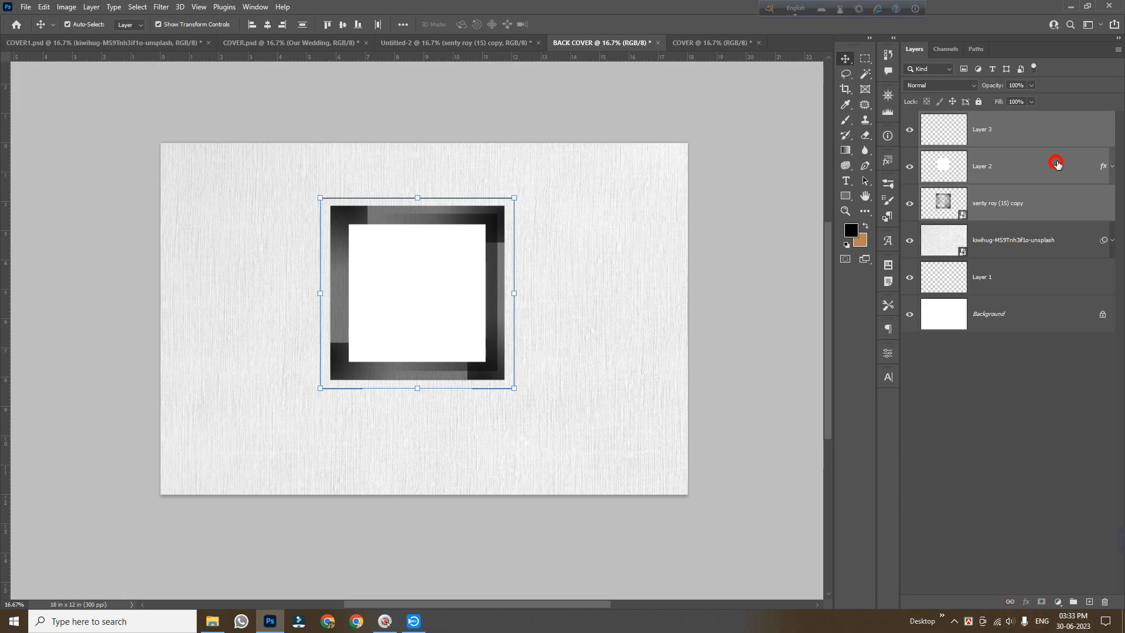
- Move the white square out of the dark frame and place it back centred inside the frame
left_click(1061, 130)
mouse_move(492, 282)
left_mouse_down()
mouse_move(512, 251)
mouse_move(491, 291)
mouse_move(496, 275)
left_mouse_up()
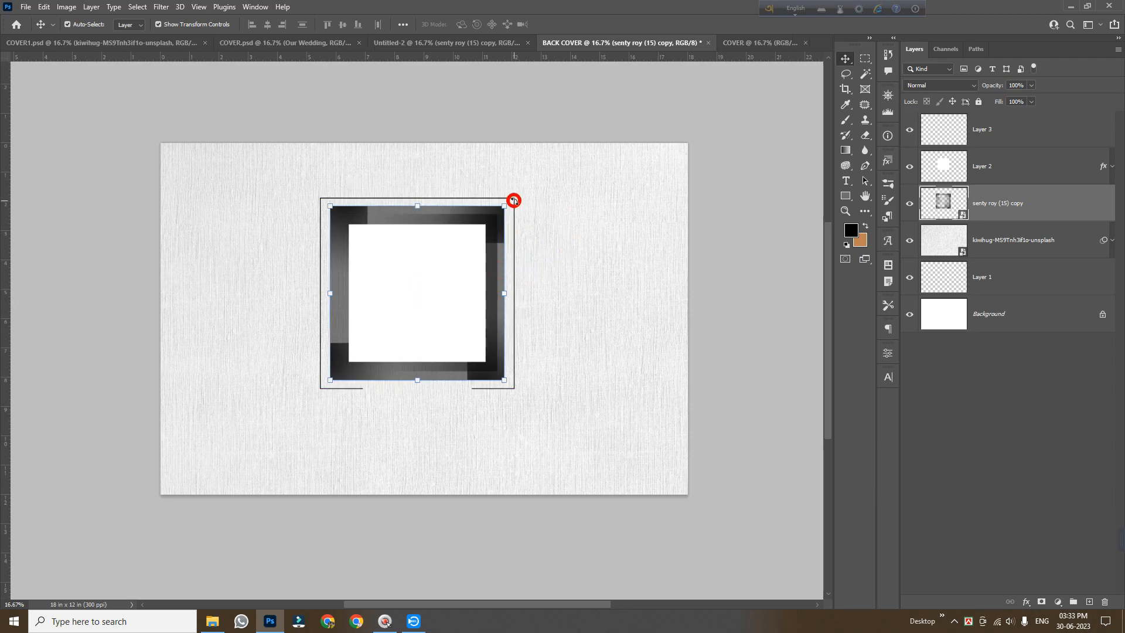
key("ctrl+space")
left_click(411, 248)
left_click_drag(435, 323, 680, 341)
key("space")
left_click_drag(602, 423, 487, 364)
left_click_drag(590, 299, 708, 369)
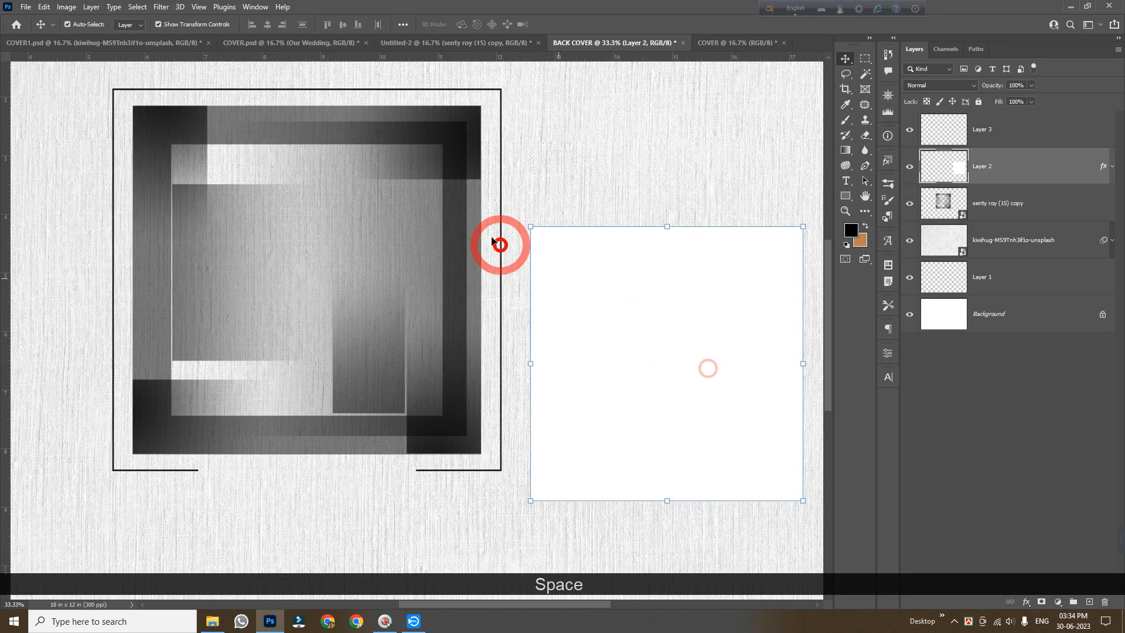
mouse_move(464, 229)
left_mouse_down()
mouse_move(454, 248)
mouse_move(454, 226)
mouse_move(465, 228)
left_mouse_up()
left_click_drag(720, 372, 345, 297)
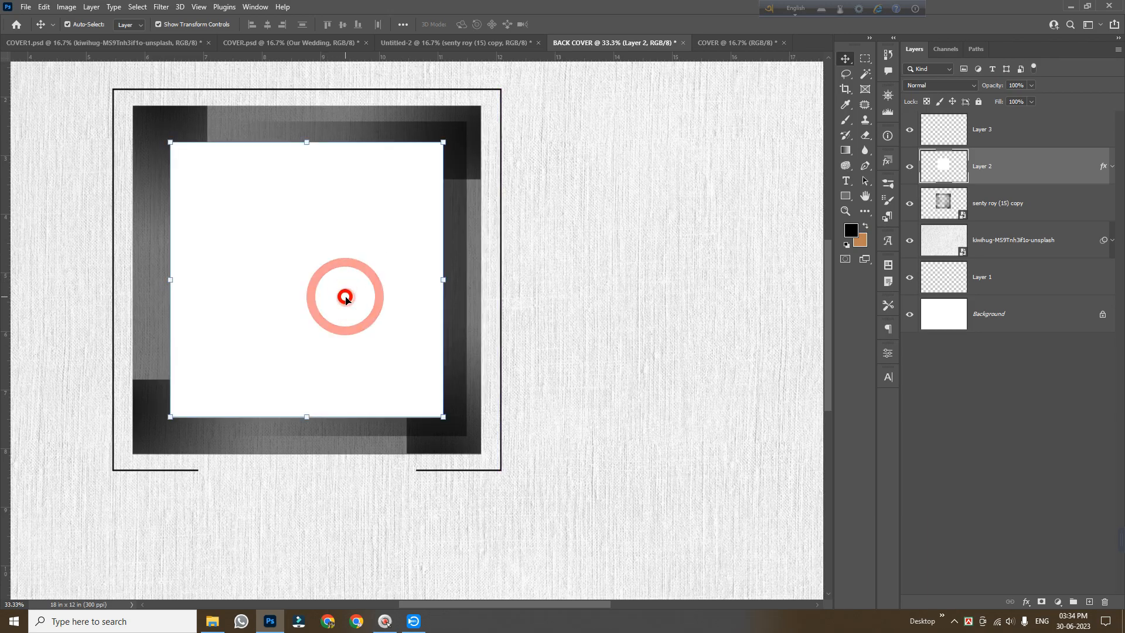
- Nudge the thin outline around the dark frame (Layer 3) up by one step
left_click(1057, 123)
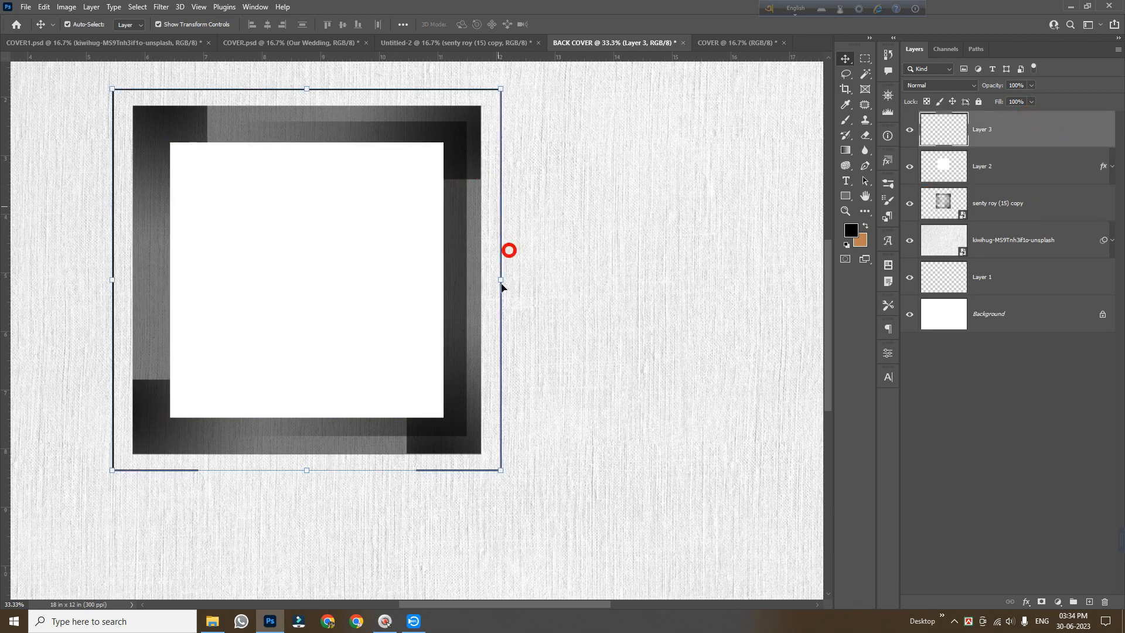
key("Up")
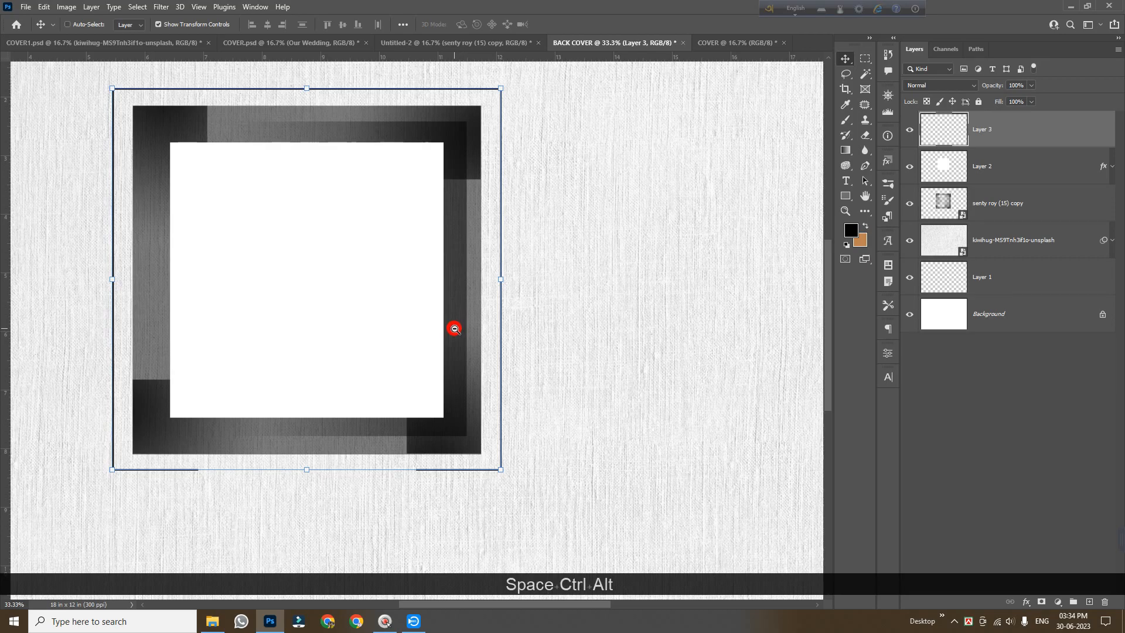
- Link Layer 3, Layer 2 and the senty roy (15) copy layer so the frame parts move together
left_click(455, 329, "ctrl+alt")
left_click(454, 329, "ctrl+alt")
mouse_move(481, 372)
left_mouse_down()
mouse_move(570, 375)
mouse_move(480, 355)
left_mouse_up()
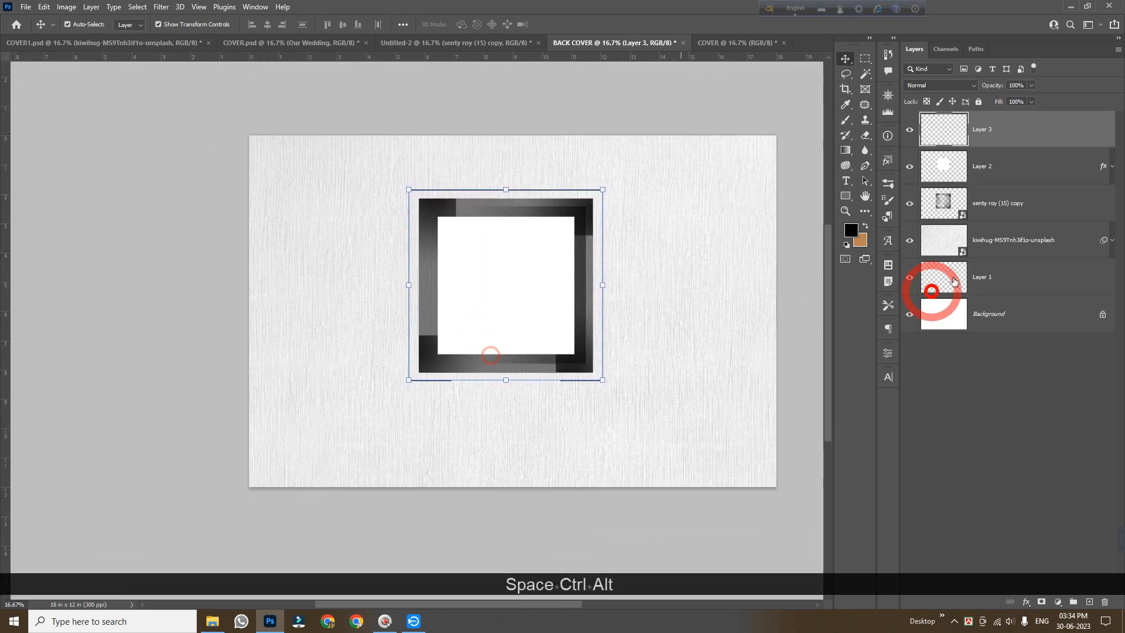
left_click(1035, 203, "ctrl")
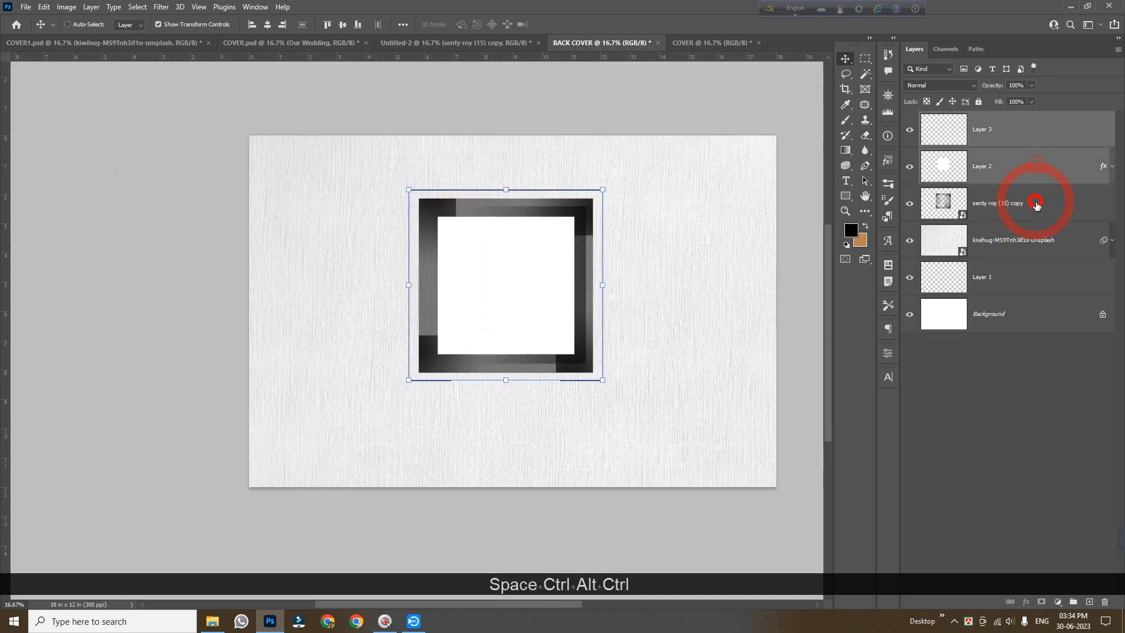
left_click(1008, 603)
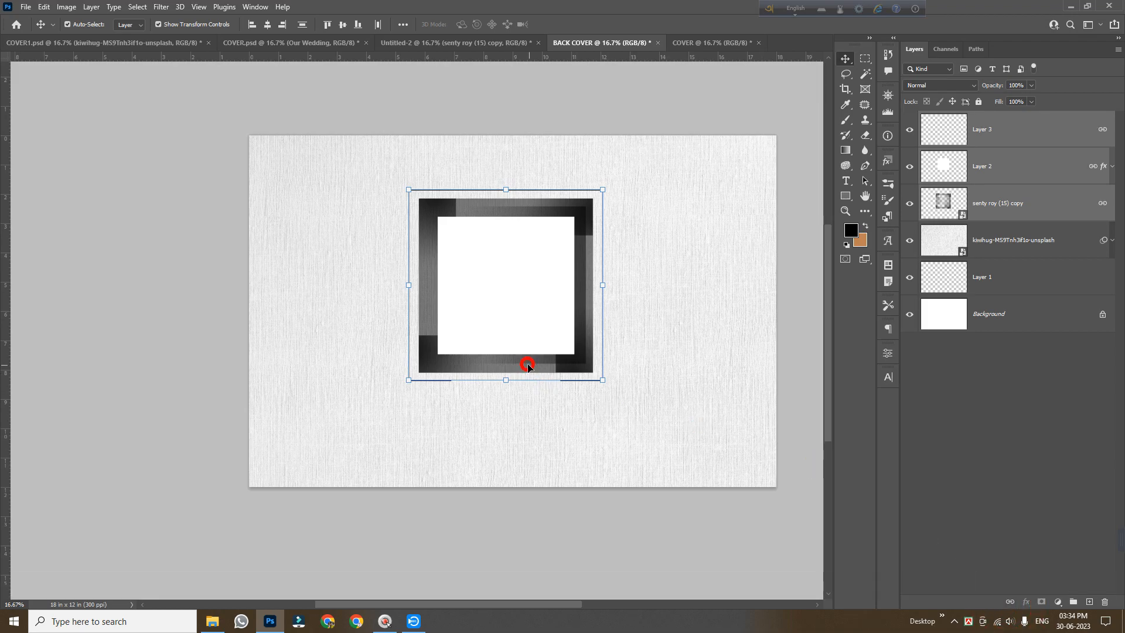
- Place a vertical guide at the horizontal centre of the BACK COVER canvas
scroll(664, 449, "up", 1)
left_click_drag(505, 605, 529, 604)
left_click_drag(3, 396, 441, 466)
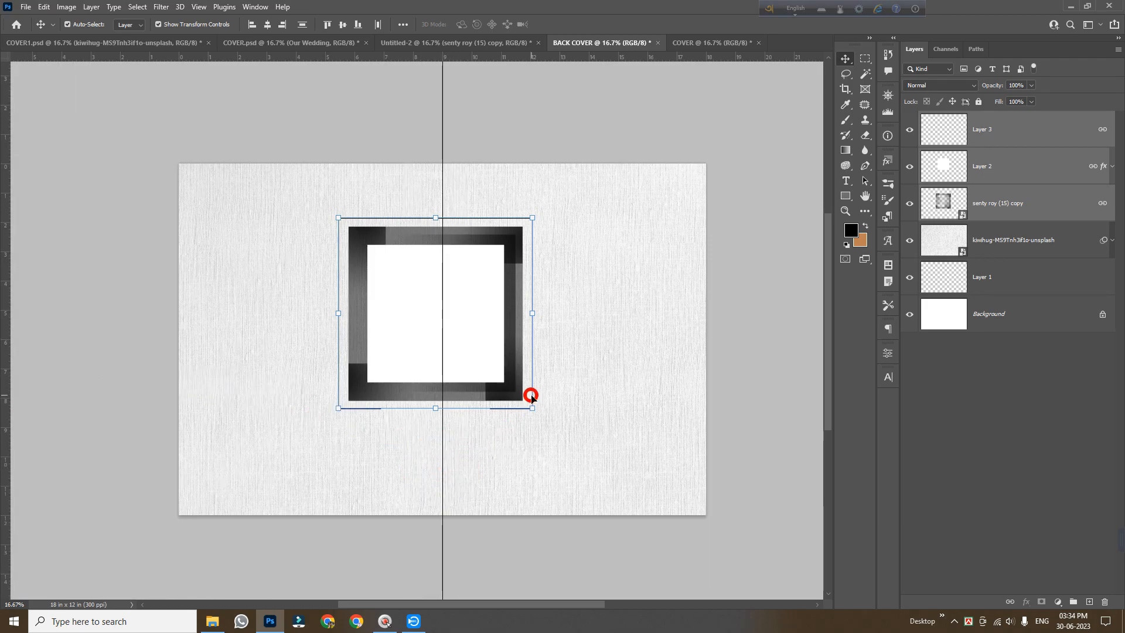
- Nudge the linked frame to the right until it is centred on the vertical guide
key("Right")
key("Right")
key("Right")
key("Right")
key("Right")
key("Right")
key("Right")
key("Right")
key("Right")
key("Right")
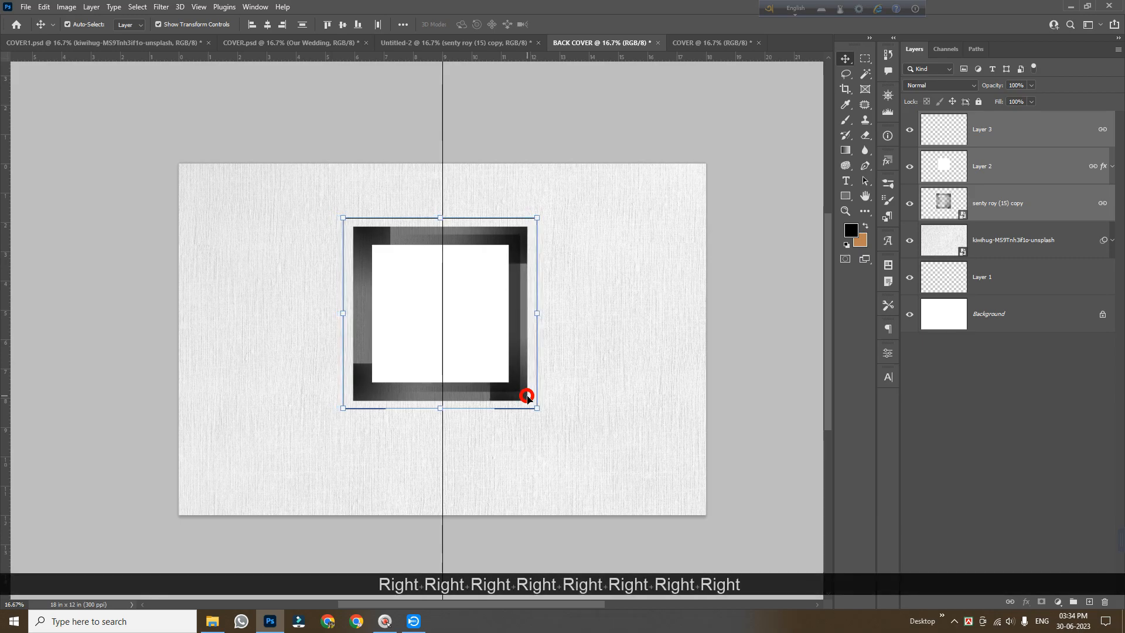
key("Right")
key("Right")
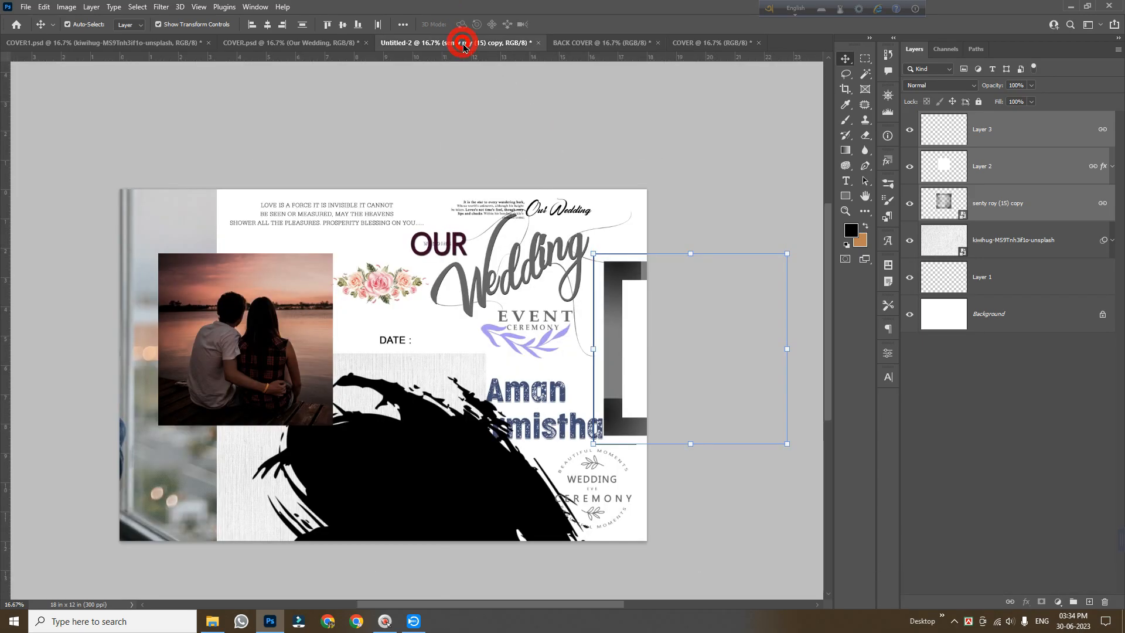
- Copy the rose bouquet from Untitled-2 into BACK COVER, just above the frame
left_click(461, 43)
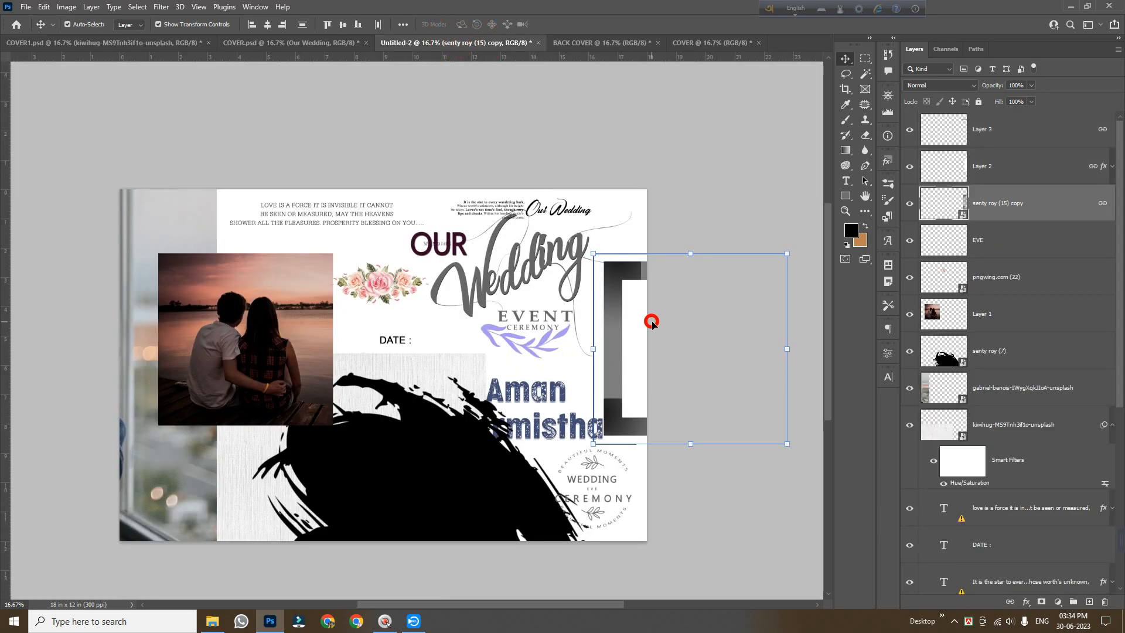
left_click_drag(400, 300, 441, 193)
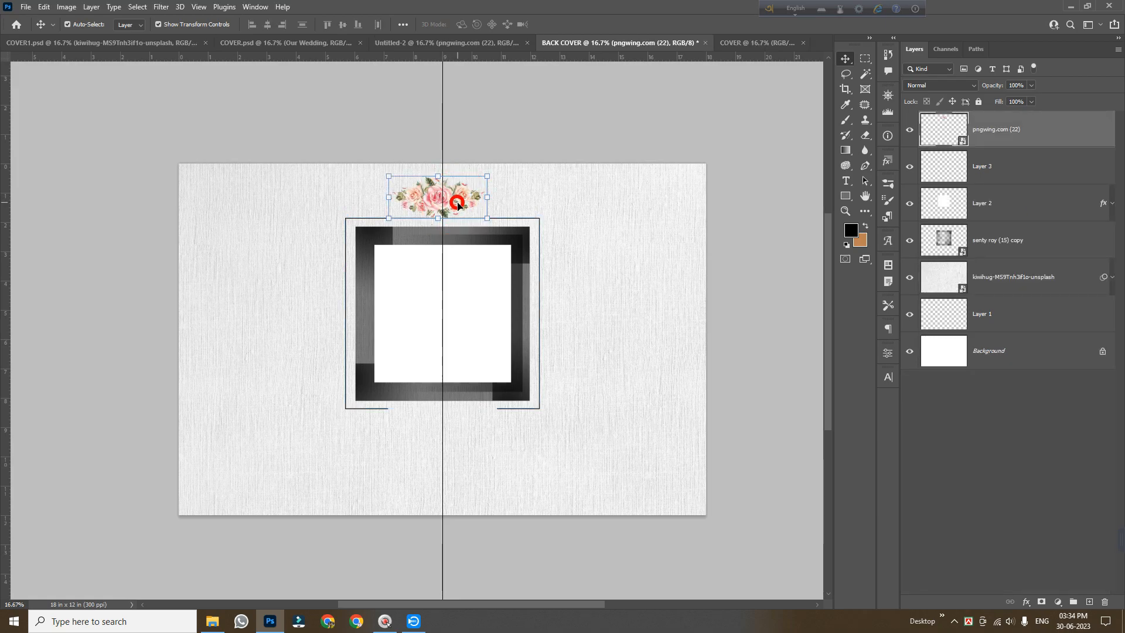
- Shift the linked frame slightly down and centre the rose bouquet on the guide above it
left_click(1013, 173)
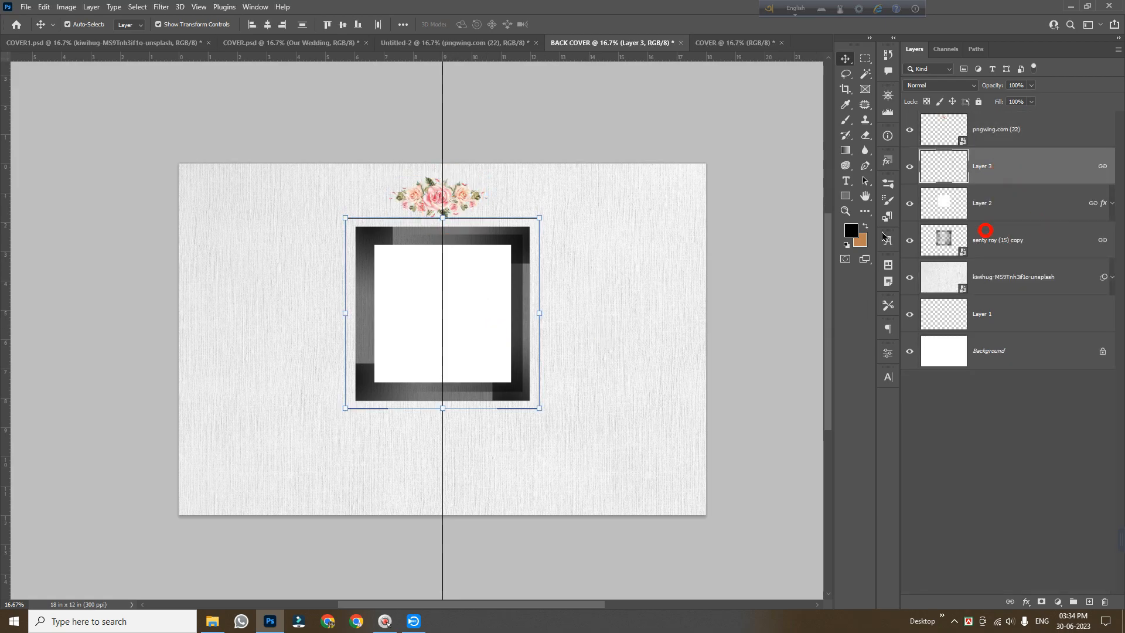
left_click_drag(481, 281, 482, 288)
left_click_drag(463, 199, 468, 205)
key("Up")
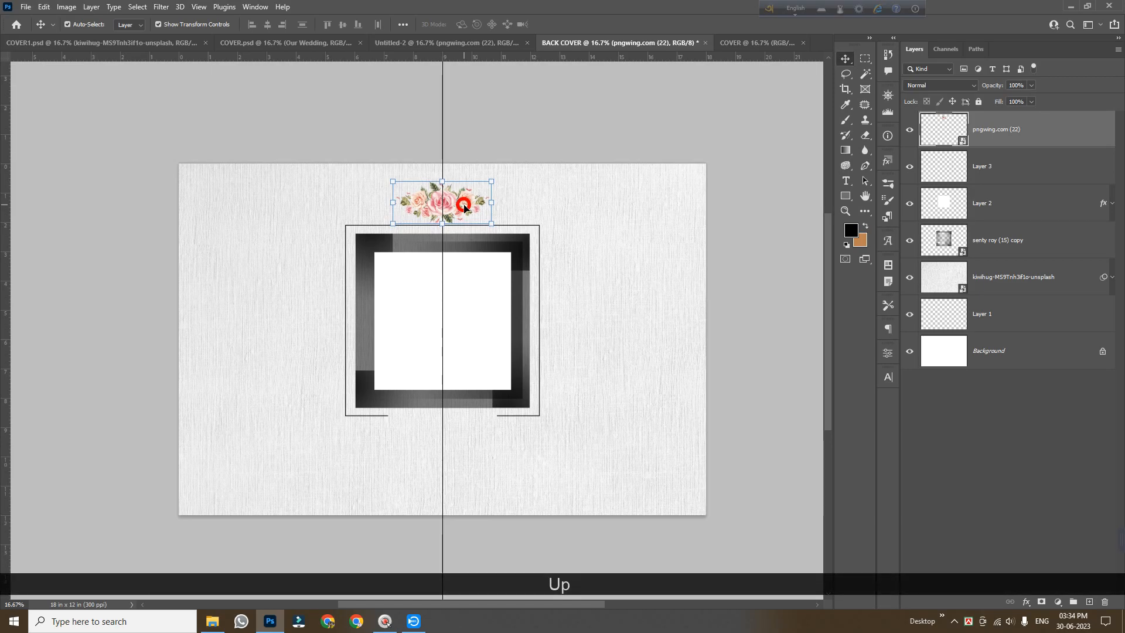
- Duplicate the rose bouquet and place the copy below the frame, right of the guide
key("alt")
left_click_drag(460, 204, 520, 457)
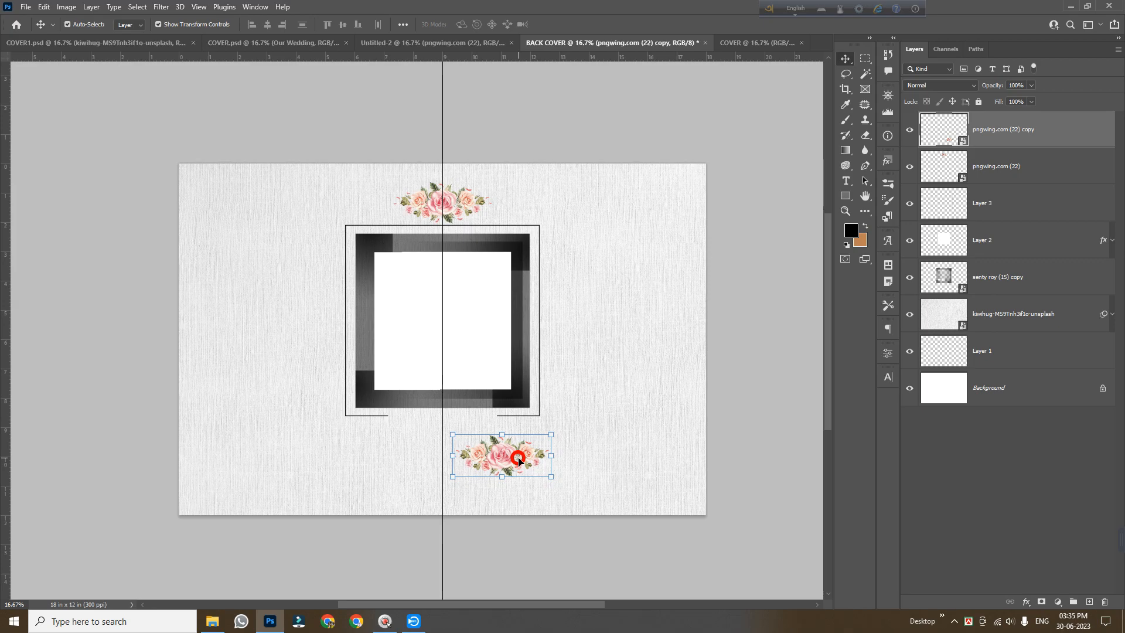
scroll(605, 392, "down", 2)
left_click(614, 385)
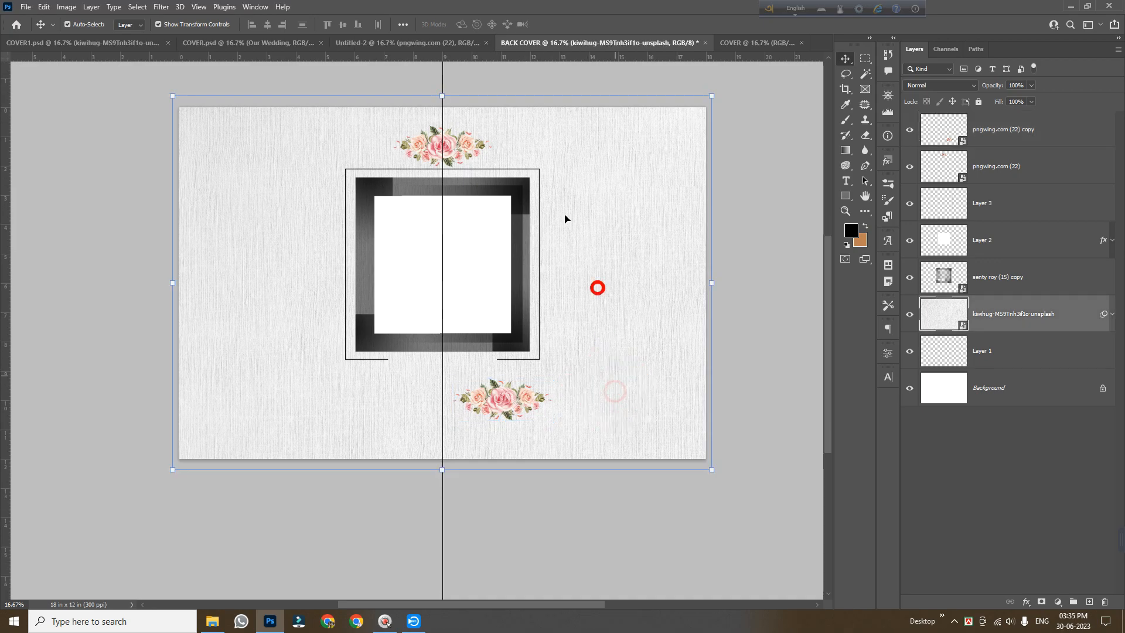
- Copy the round WEDDING EVE CEREMONY emblem from Untitled-2 into BACK COVER, centred on the guide below the frame
left_click(431, 41)
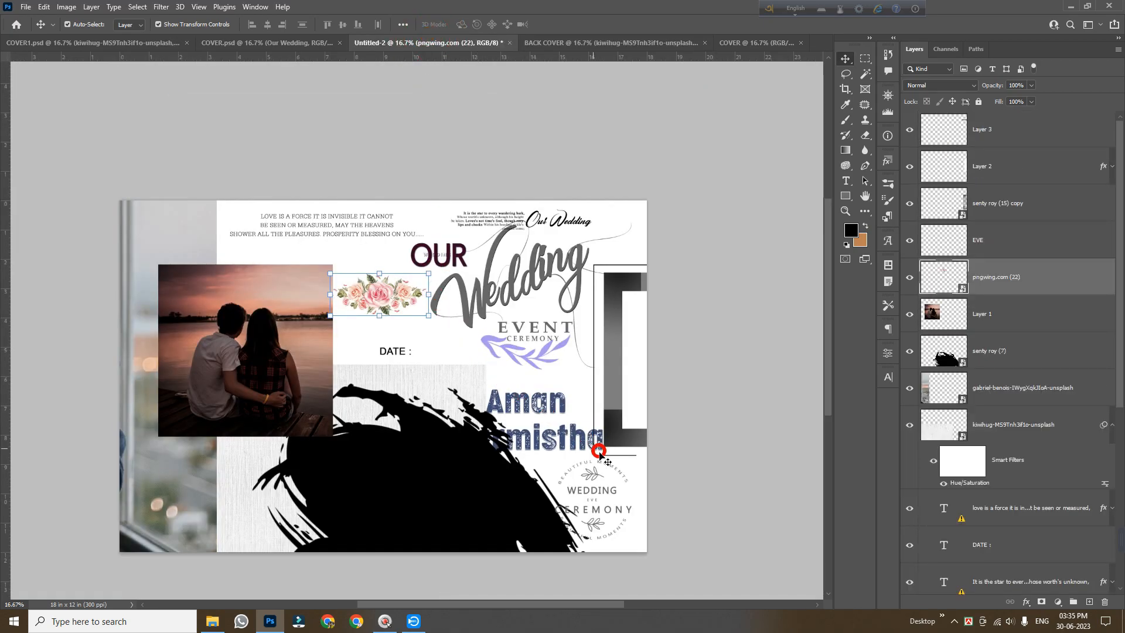
left_click_drag(589, 491, 437, 388)
key("ctrl+z")
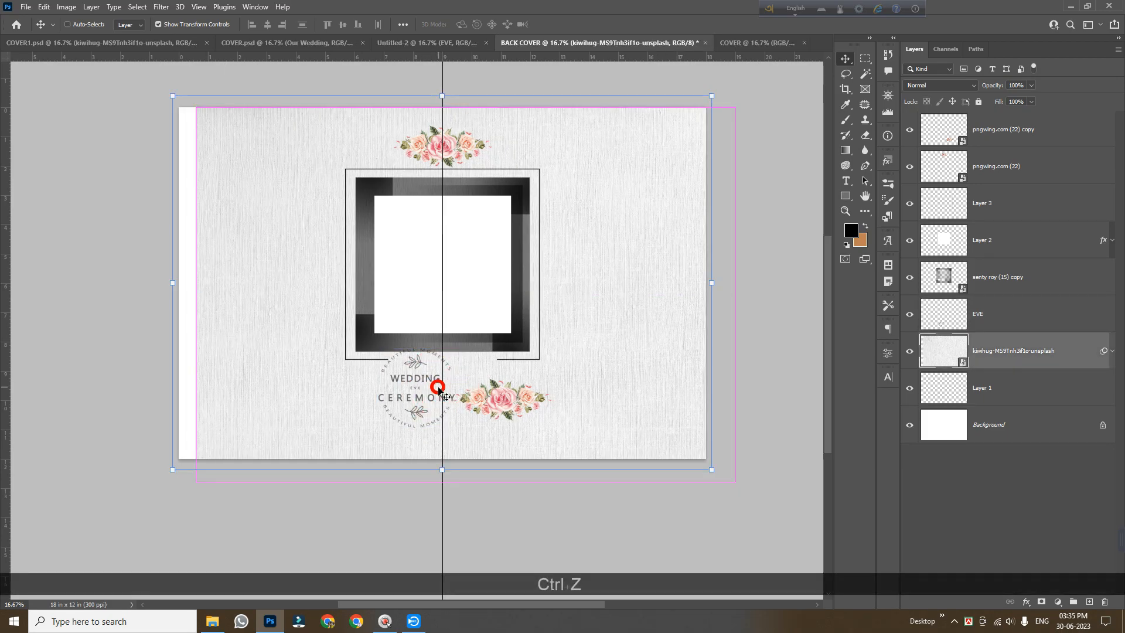
key("ctrl+space")
left_click(437, 388)
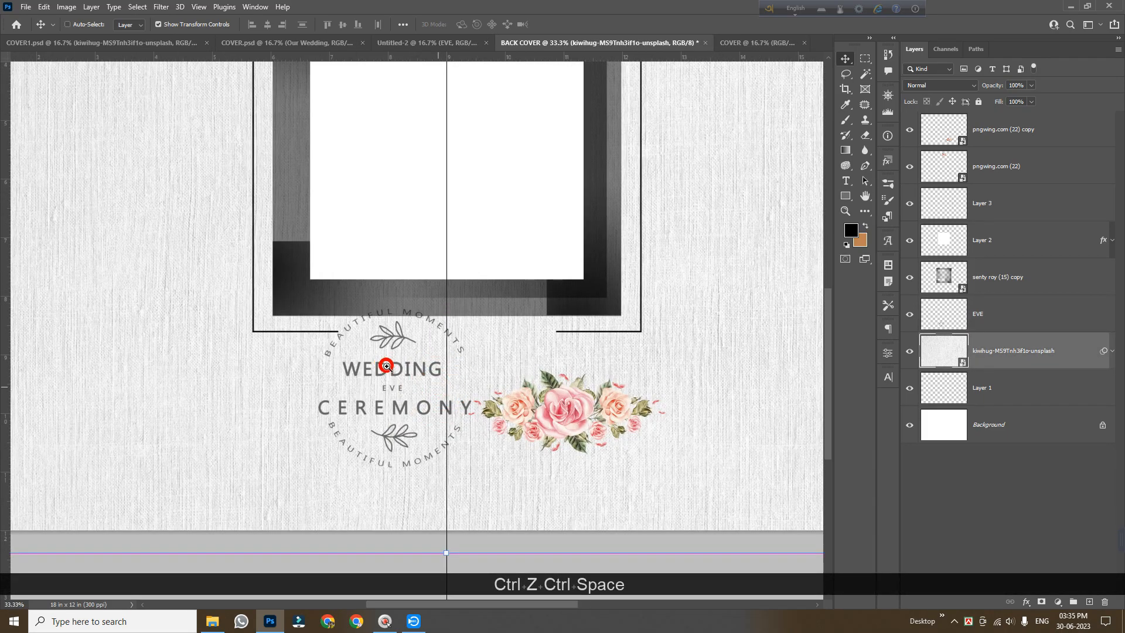
left_click_drag(394, 368, 441, 384)
- Scale down the lower rose bouquet and place it beside the emblem, on its right
left_click(580, 412)
left_click_drag(580, 412, 651, 394)
left_click_drag(720, 393, 618, 397)
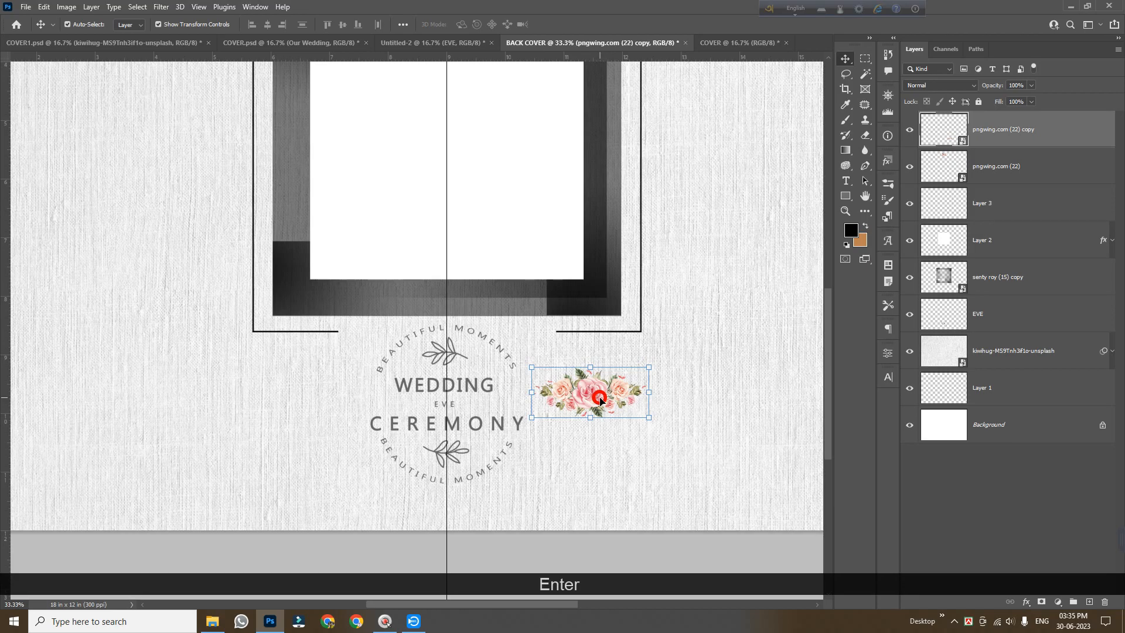
- Duplicate the small rose bouquet to the emblem's left side and remove the vertical guide
left_click_drag(599, 401, 322, 383)
left_click(598, 423, "ctrl+alt")
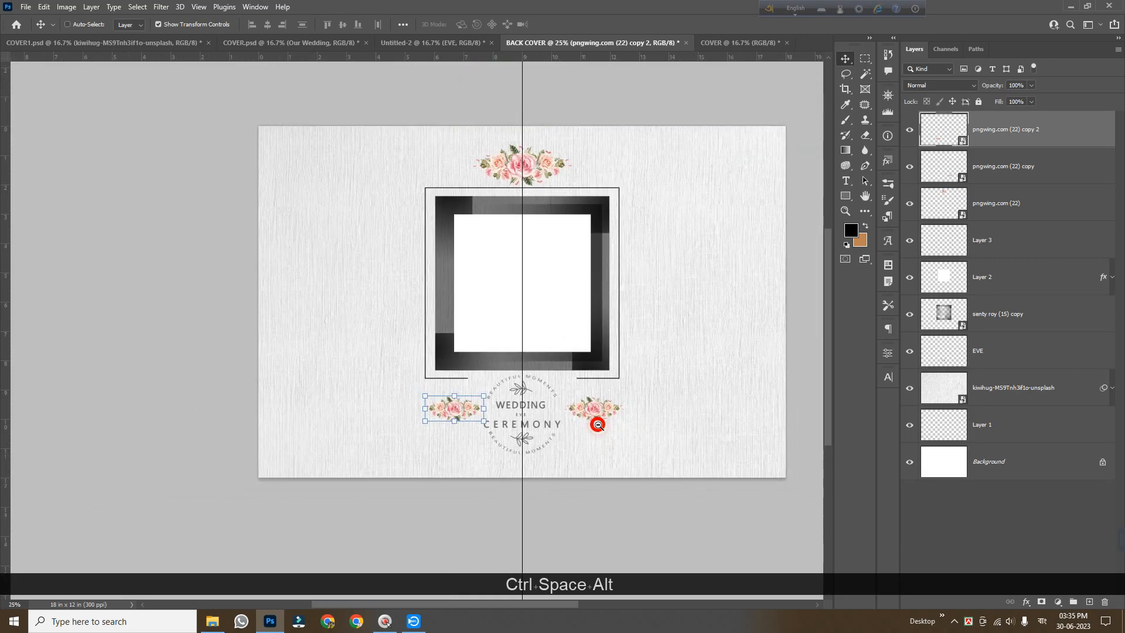
left_click_drag(670, 398, 590, 398)
left_click(769, 175, "ctrl")
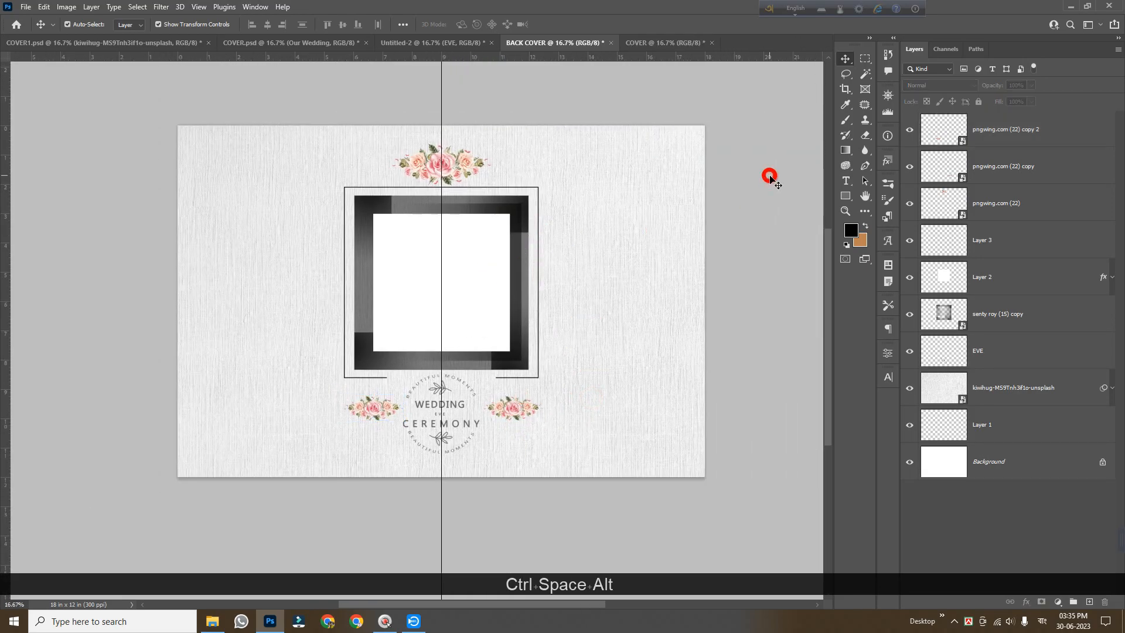
left_click_drag(440, 283, 26, 243)
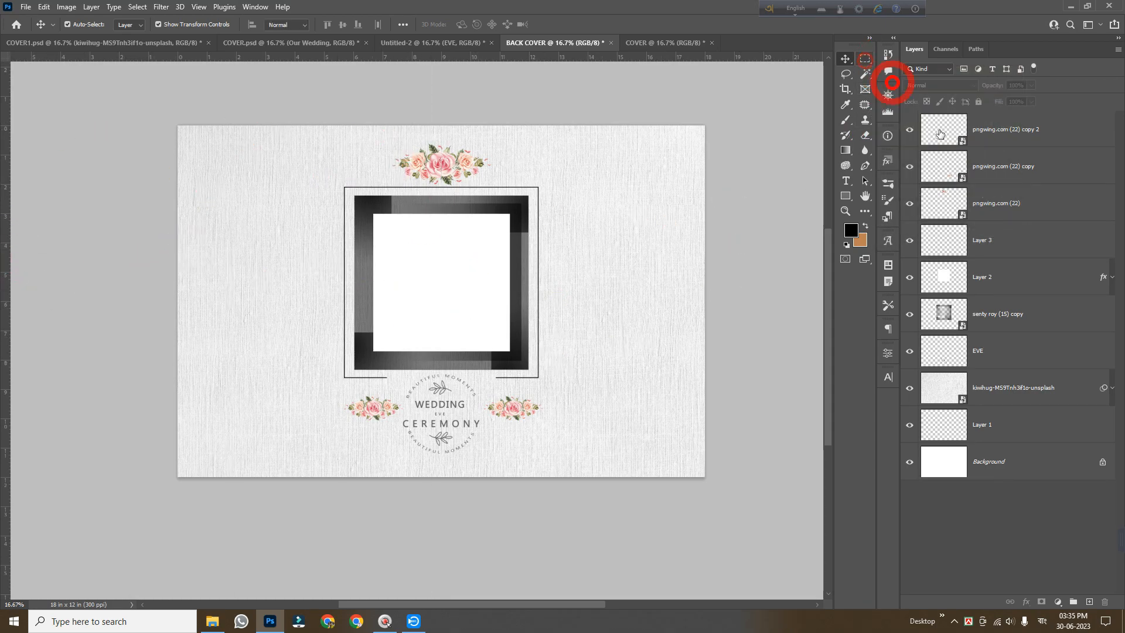
- Add a new layer on top and make a rectangular selection just inside the canvas edges
left_click(865, 63)
left_click(1033, 141)
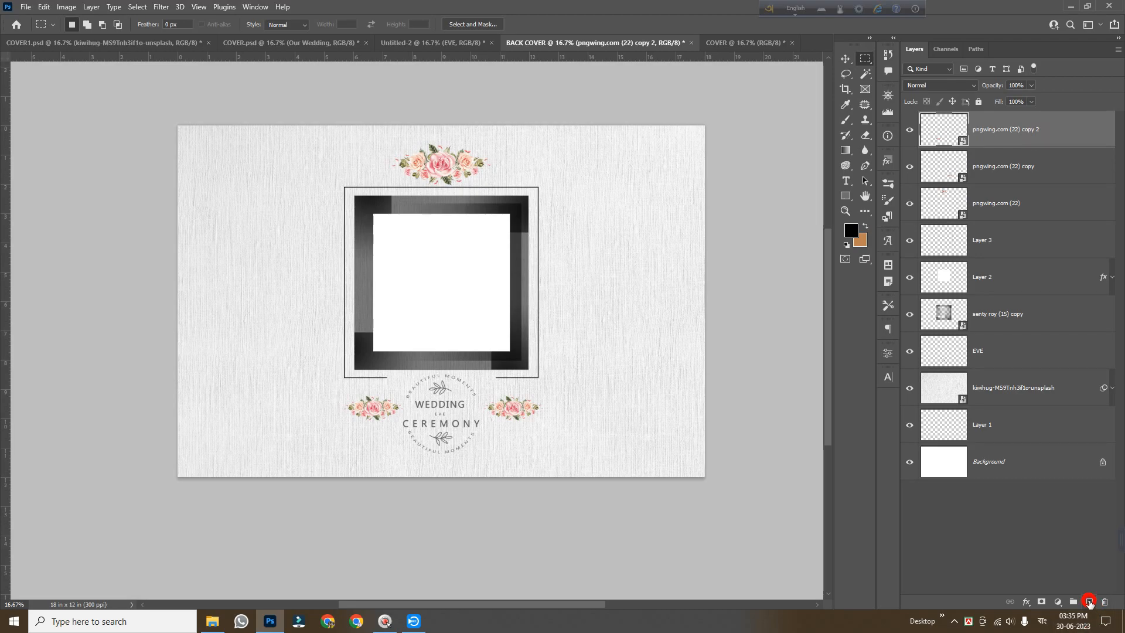
left_click(1088, 602)
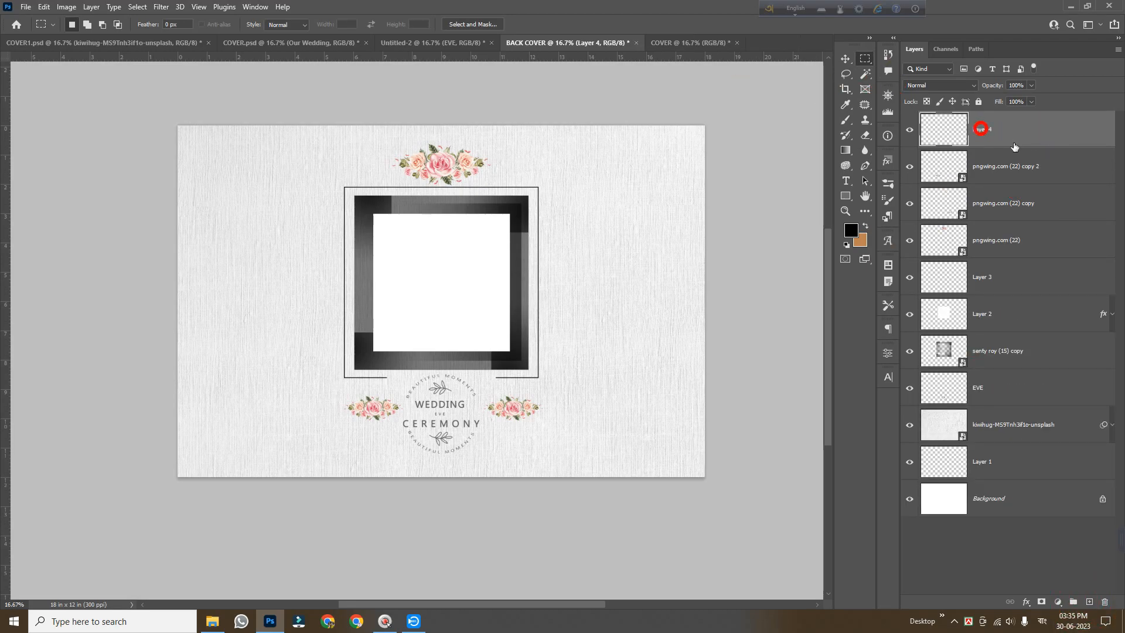
left_click(866, 58)
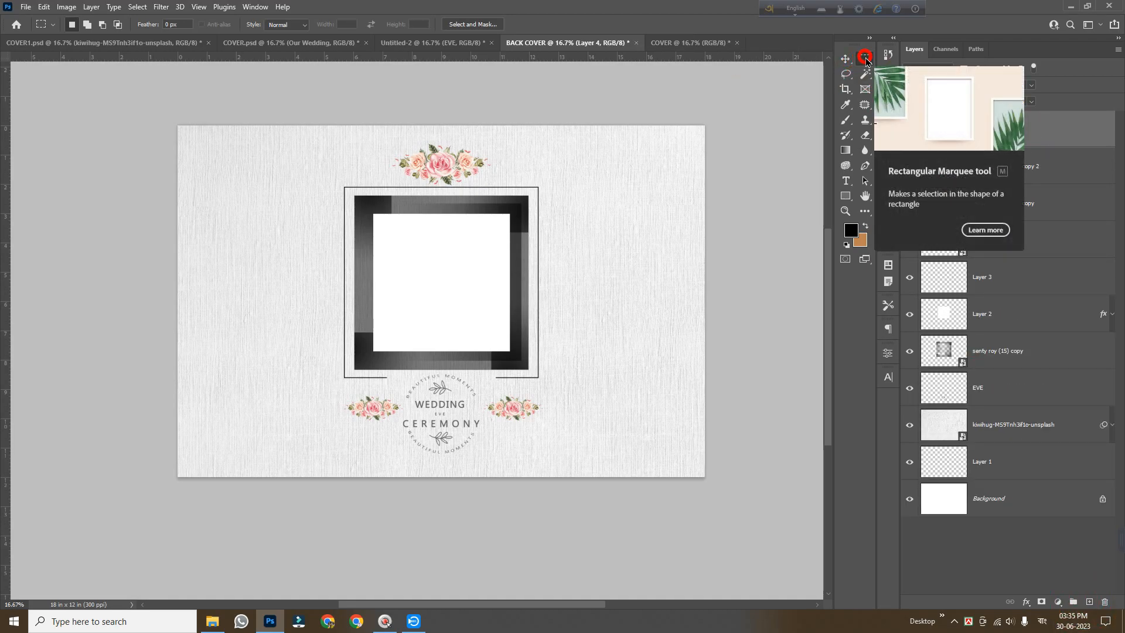
left_click_drag(187, 136, 693, 467)
- Stroke the selection with an 8 px black line located inside, and deselect
left_click(44, 6)
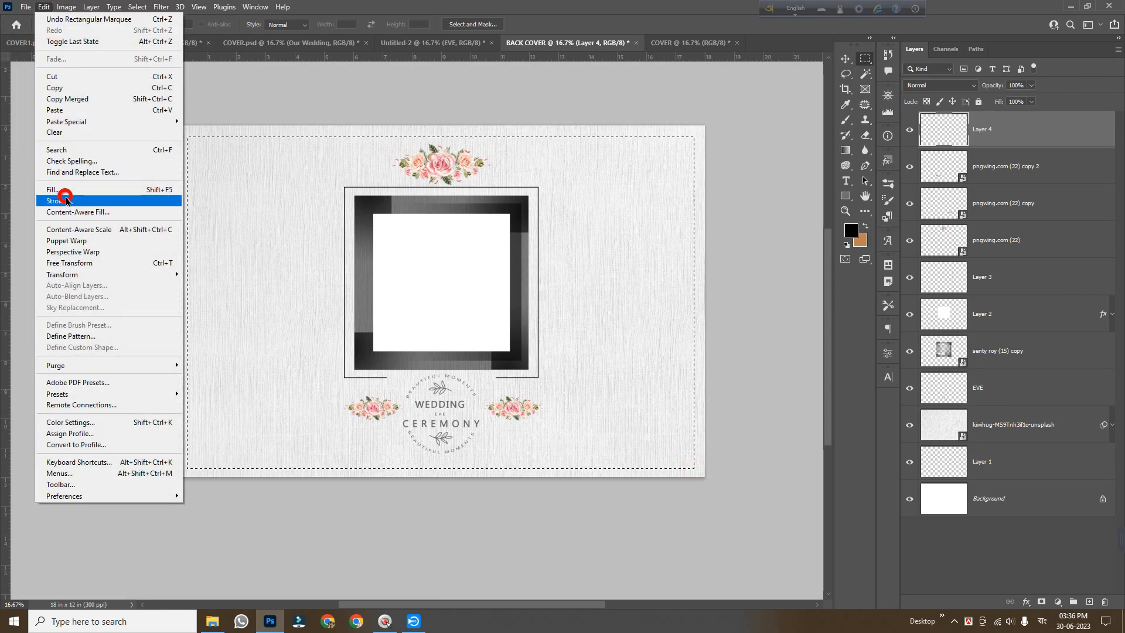
left_click(66, 201)
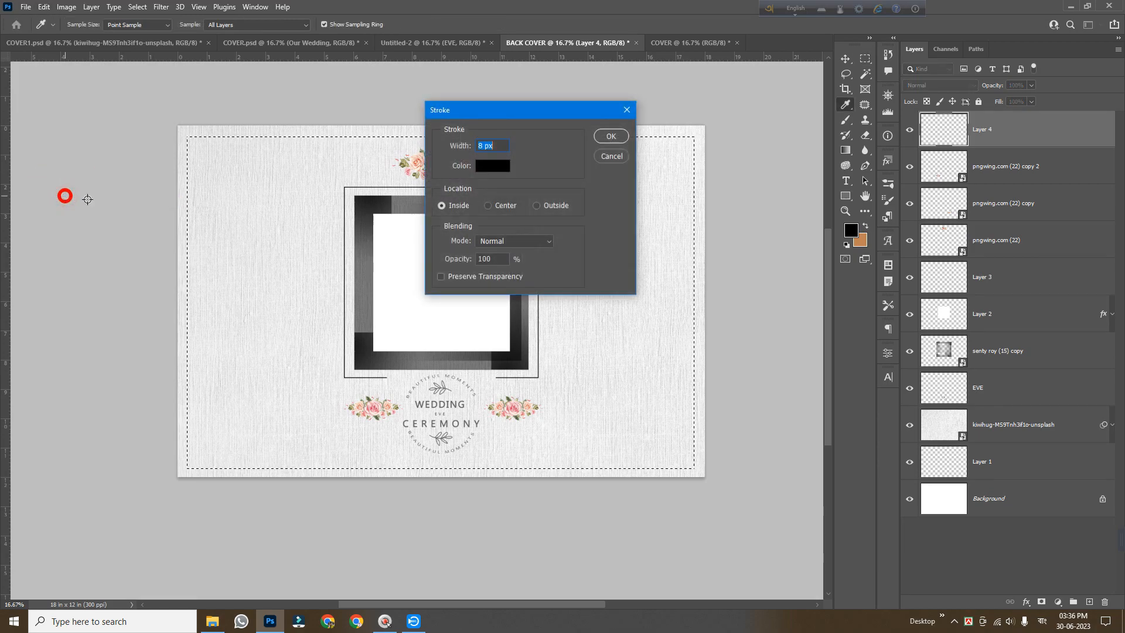
left_click(610, 136)
key("ctrl+d")
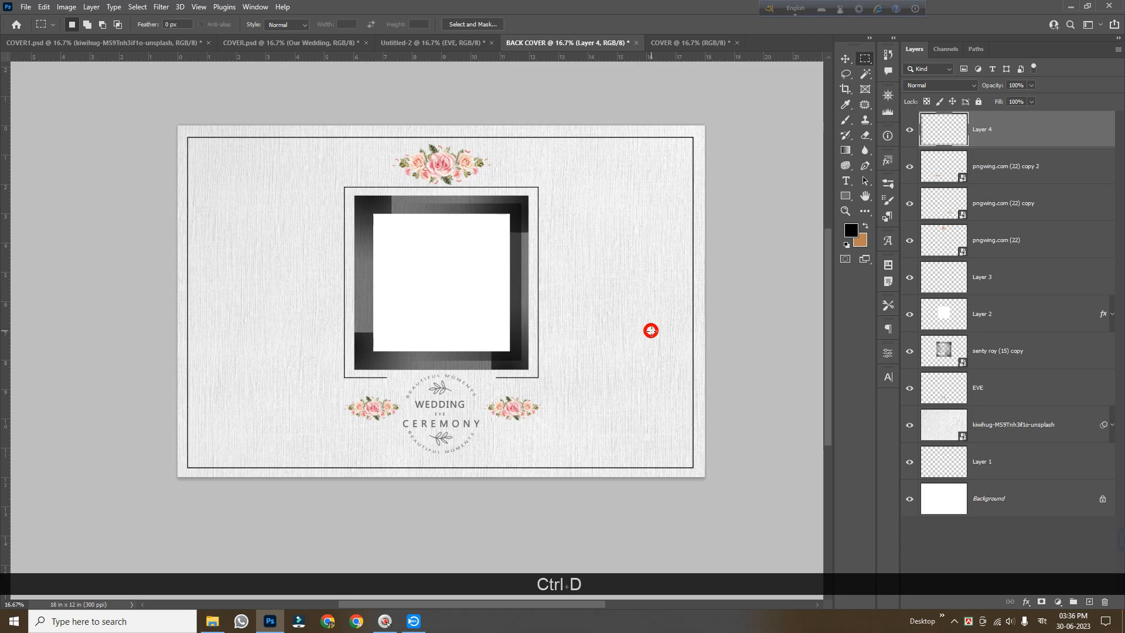
- Copy the sunset couple photo from Untitled-2 into BACK COVER, directly above the white square's Layer 2
left_click(851, 58)
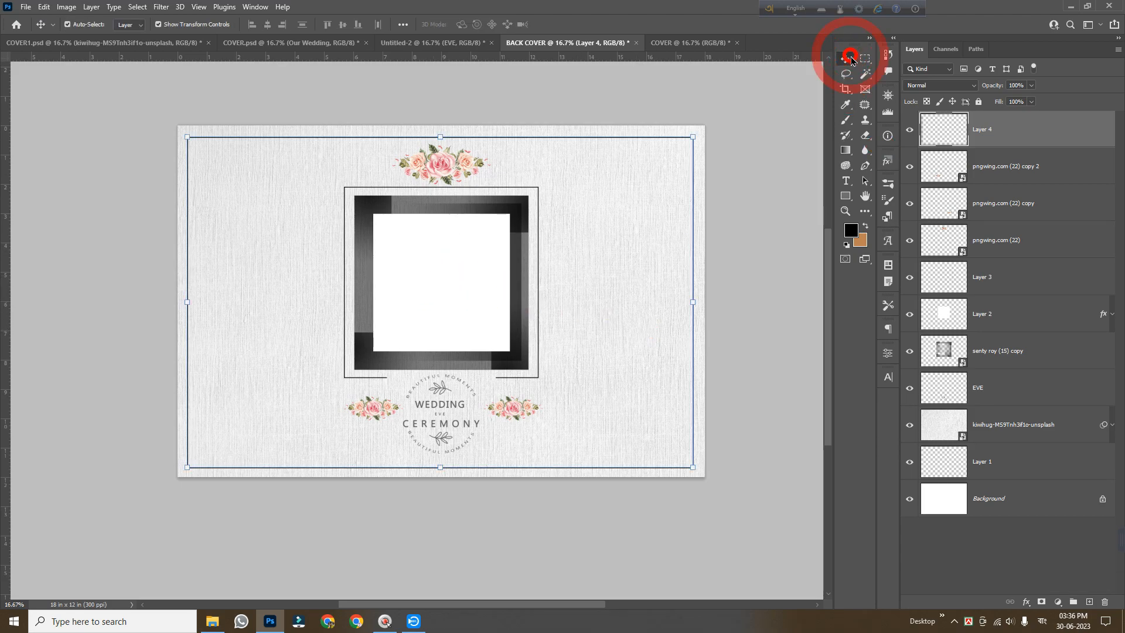
left_click(387, 253)
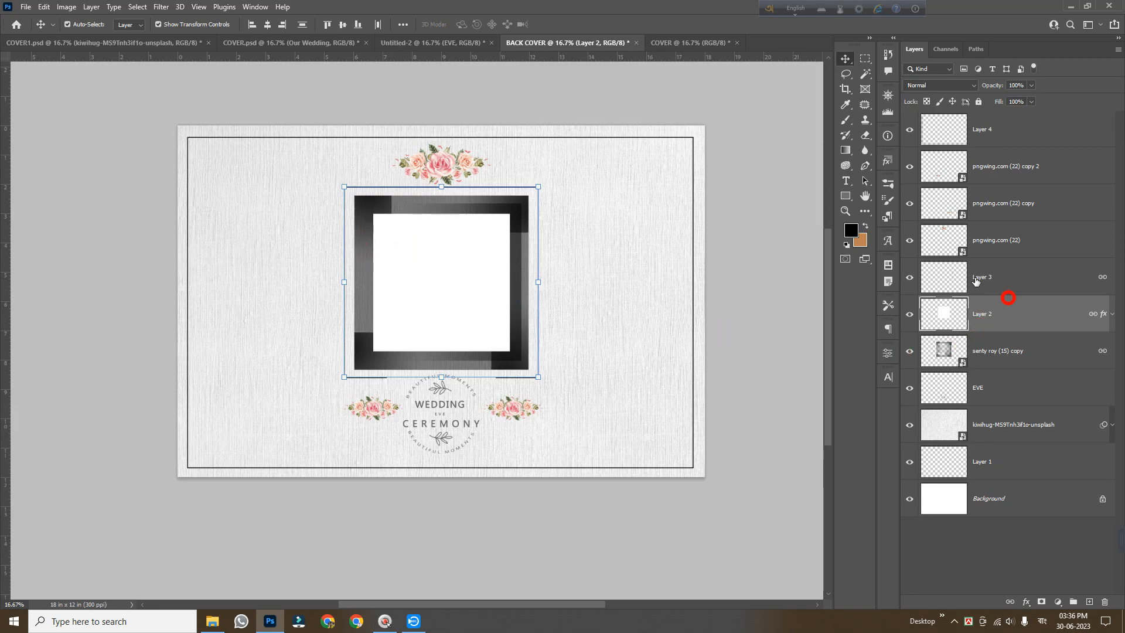
left_click(415, 42)
scroll(501, 366, "down", 2)
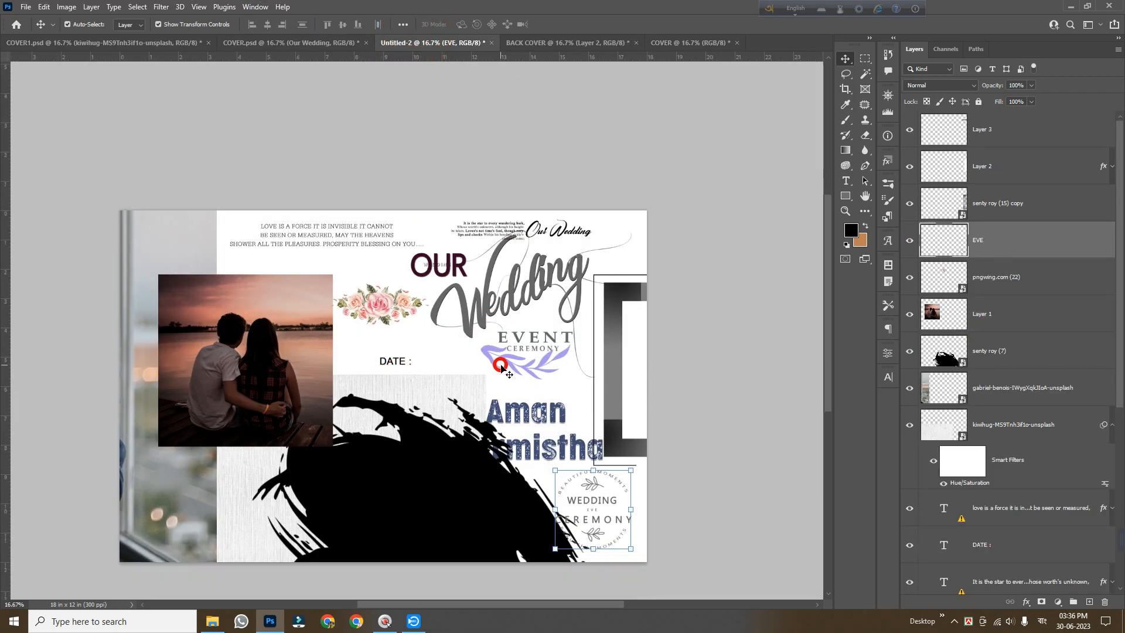
scroll(500, 366, "down", 1)
left_click_drag(266, 329, 474, 255)
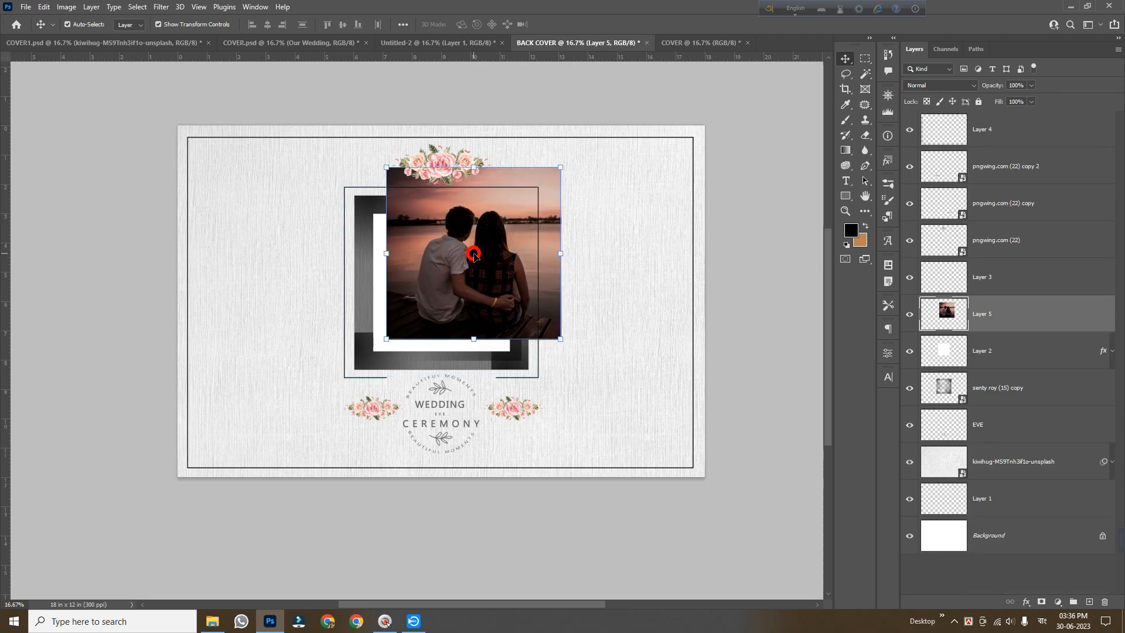
- Clip the couple photo to the white square, position the couple within the frame, and deselect all layers
right_click(1020, 315)
left_click(900, 341)
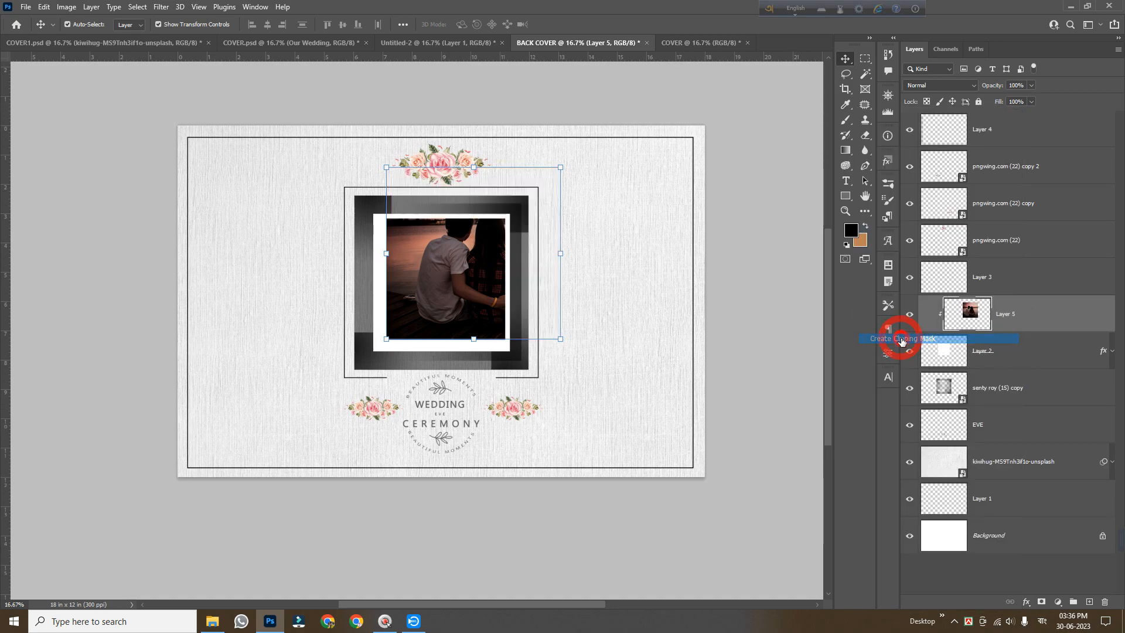
left_click_drag(492, 285, 467, 313)
left_click(638, 340)
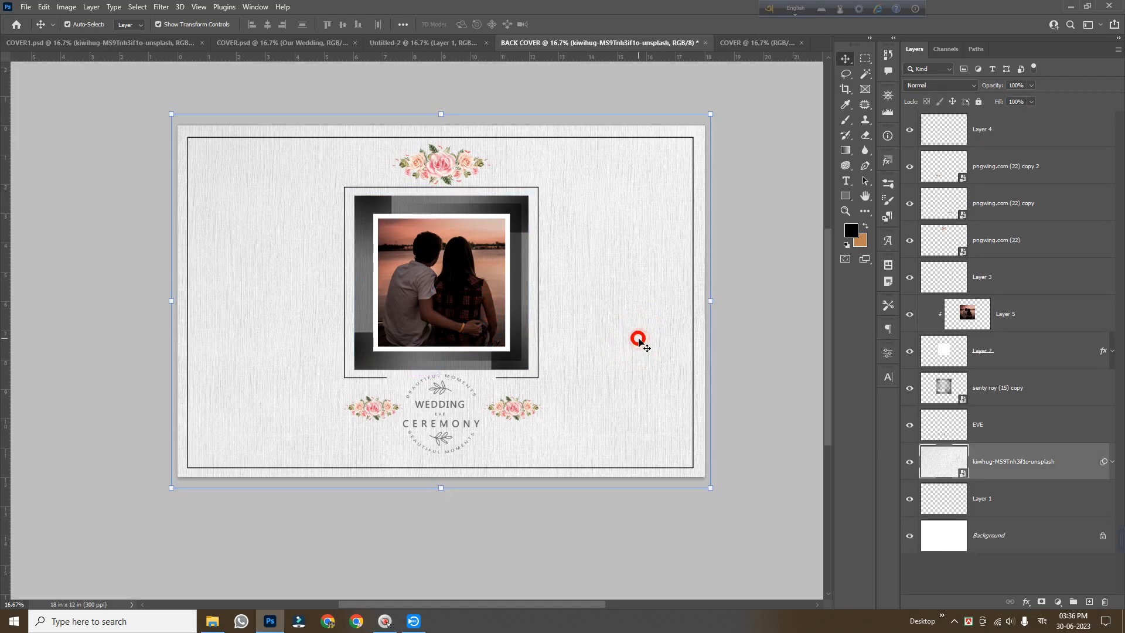
left_click(747, 328)
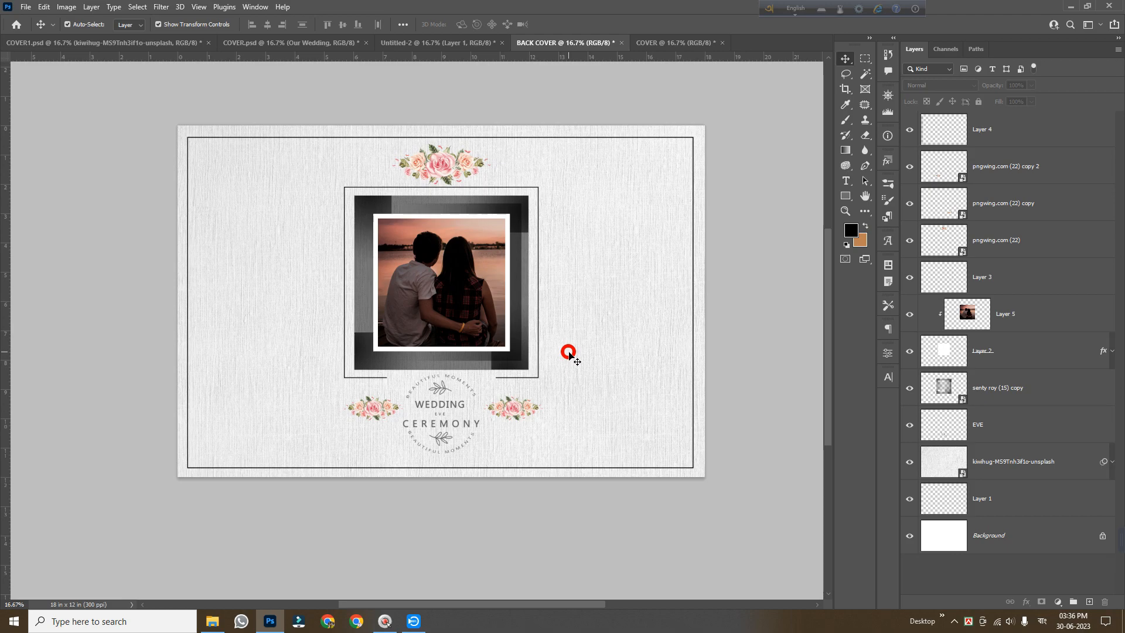
- Review the COVER design and return to BACK COVER to compare the two layouts
scroll(572, 355, "up", 1)
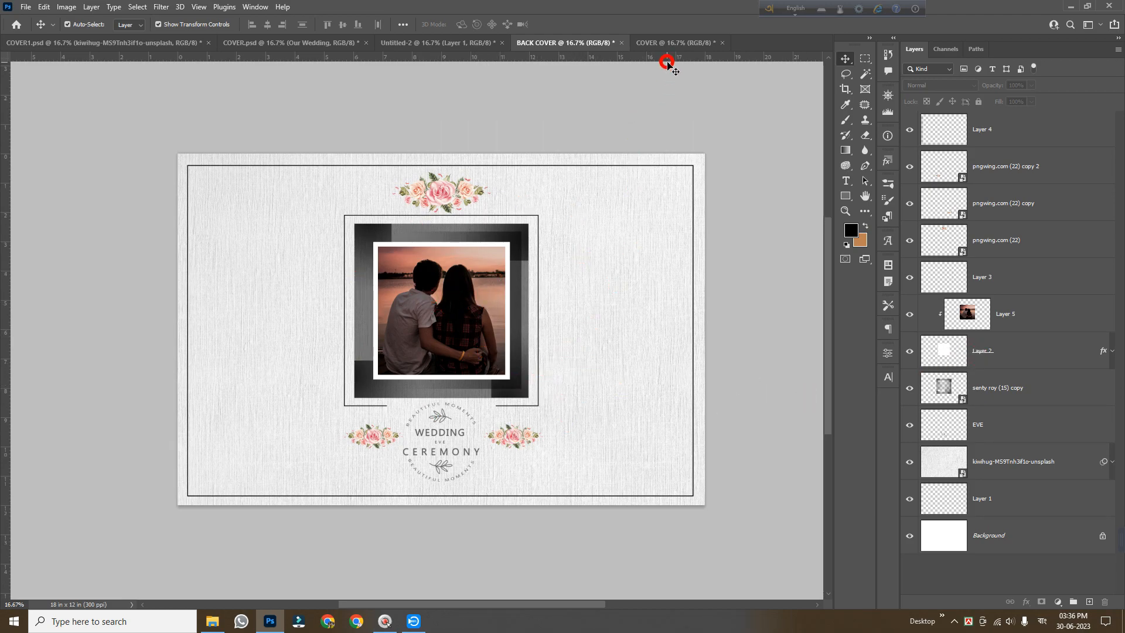
left_click(668, 43)
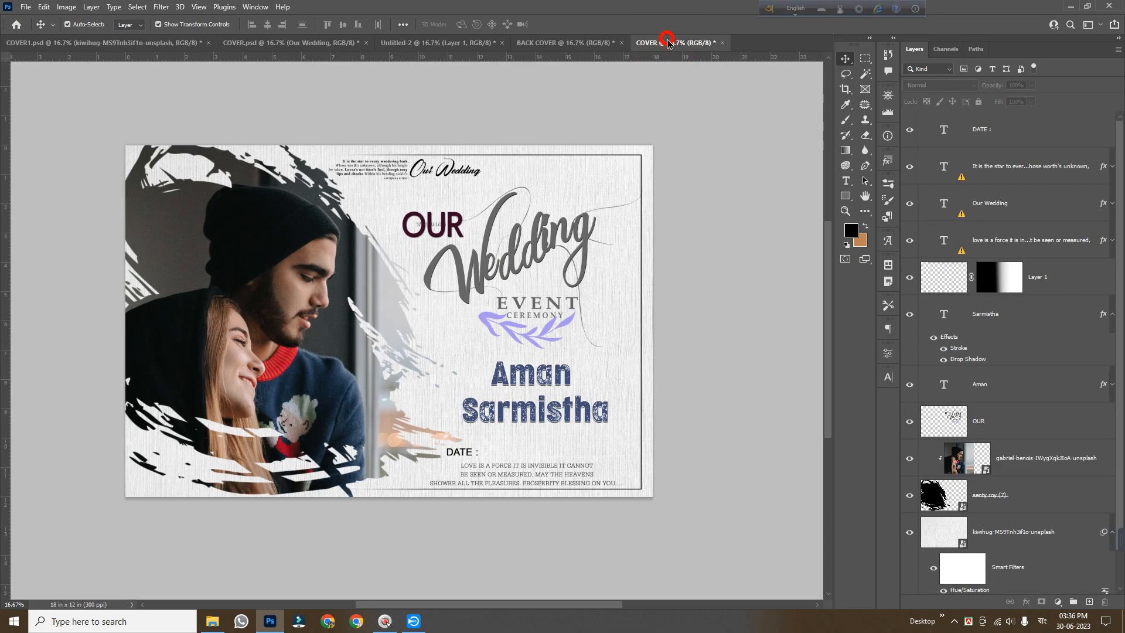
left_click(576, 43)
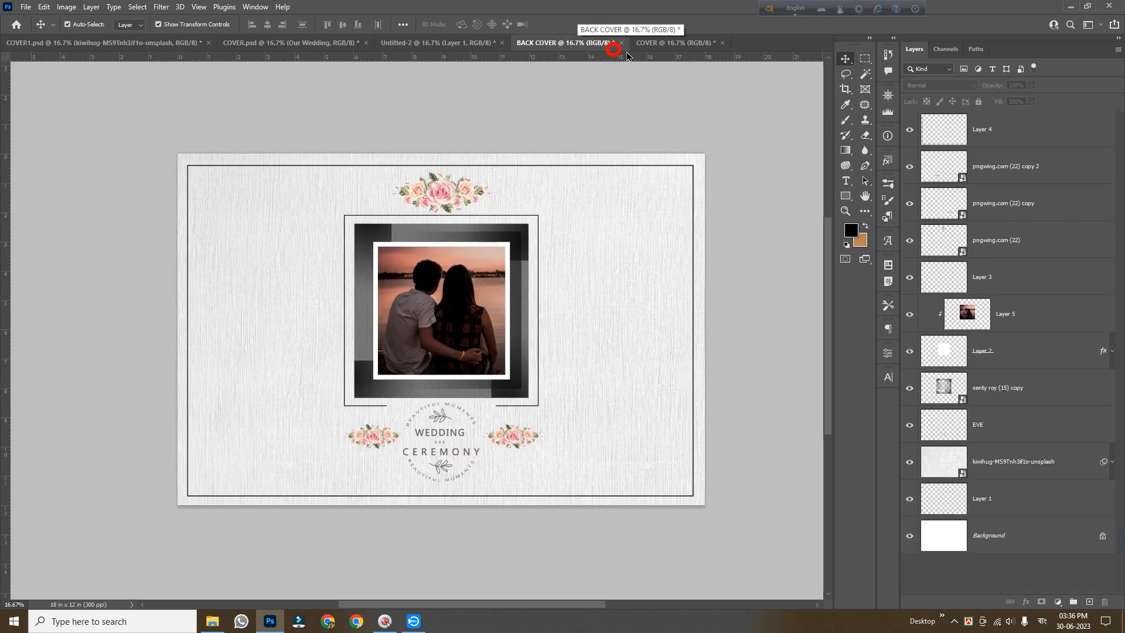
- Create a new 36 x 12 in document at 300 ppi from the recent preset and place a vertical guide at its centre
left_click(672, 43)
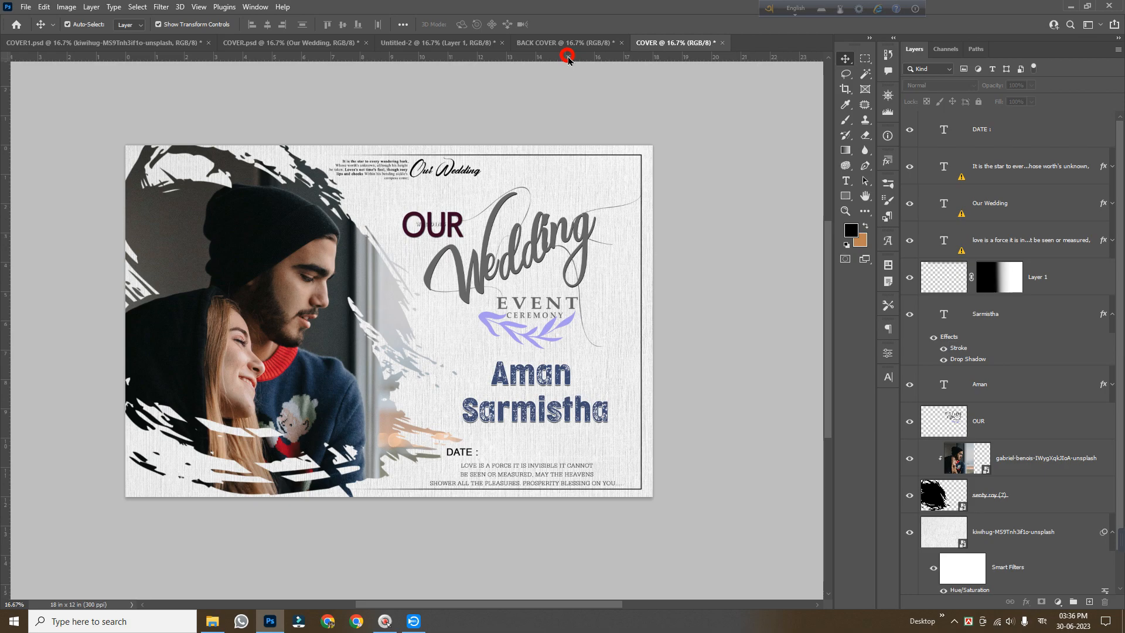
left_click(19, 7)
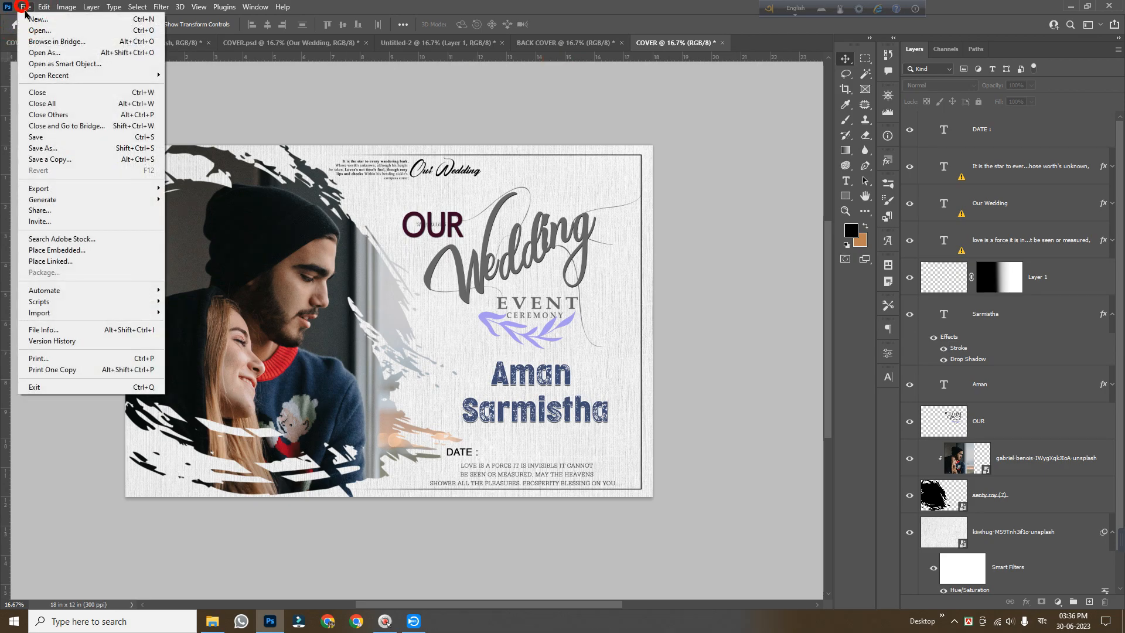
left_click(29, 20)
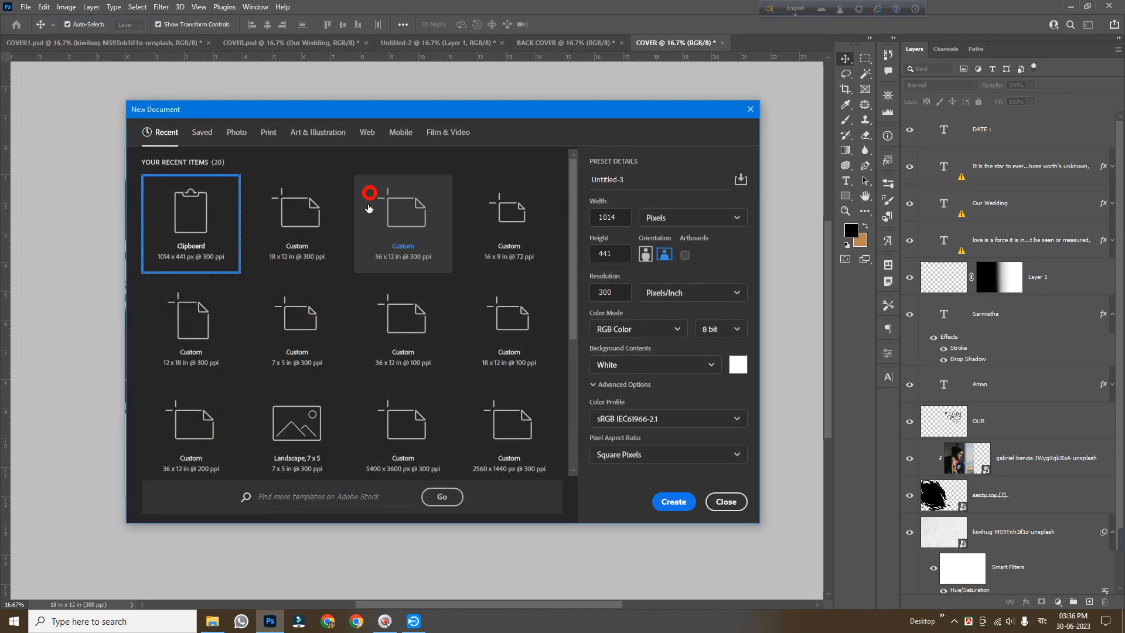
left_click(379, 232)
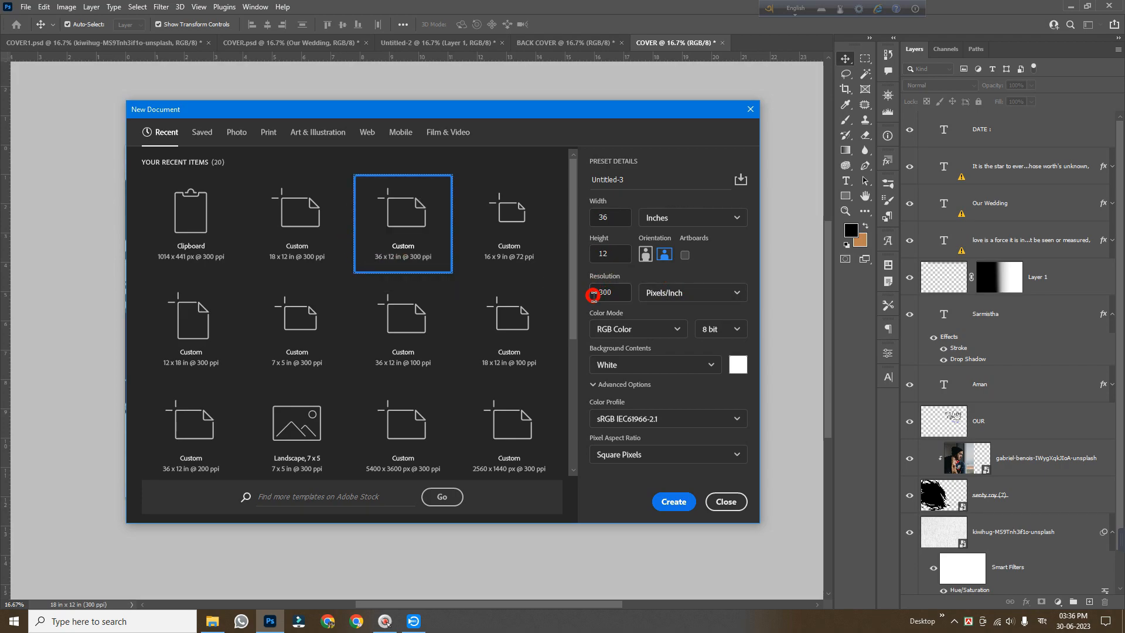
left_click(671, 508)
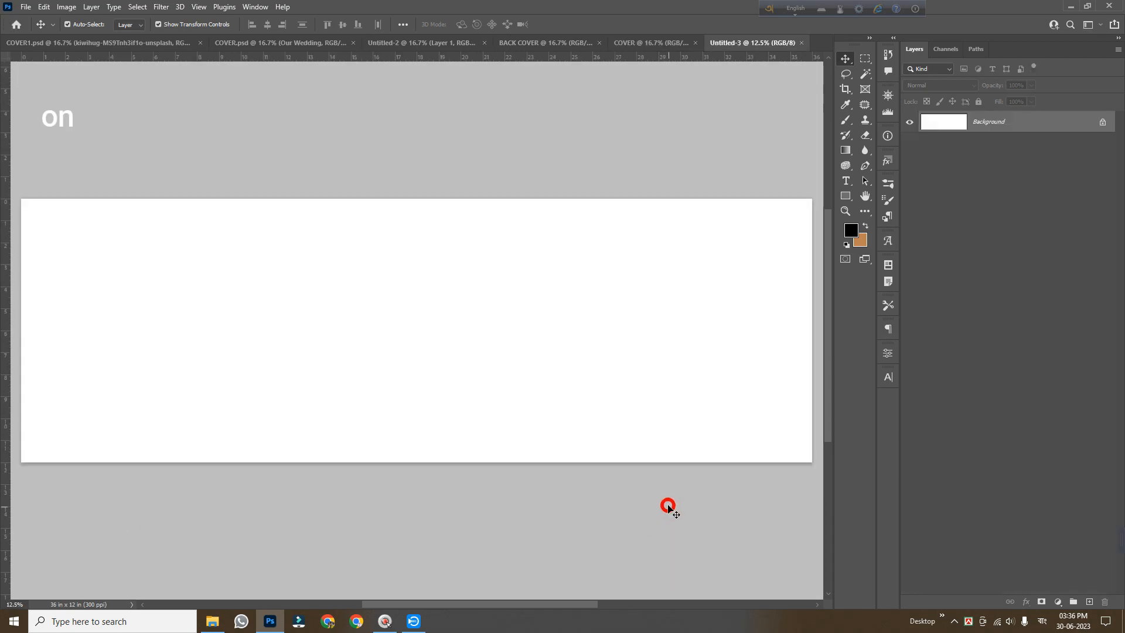
left_click_drag(6, 345, 415, 395)
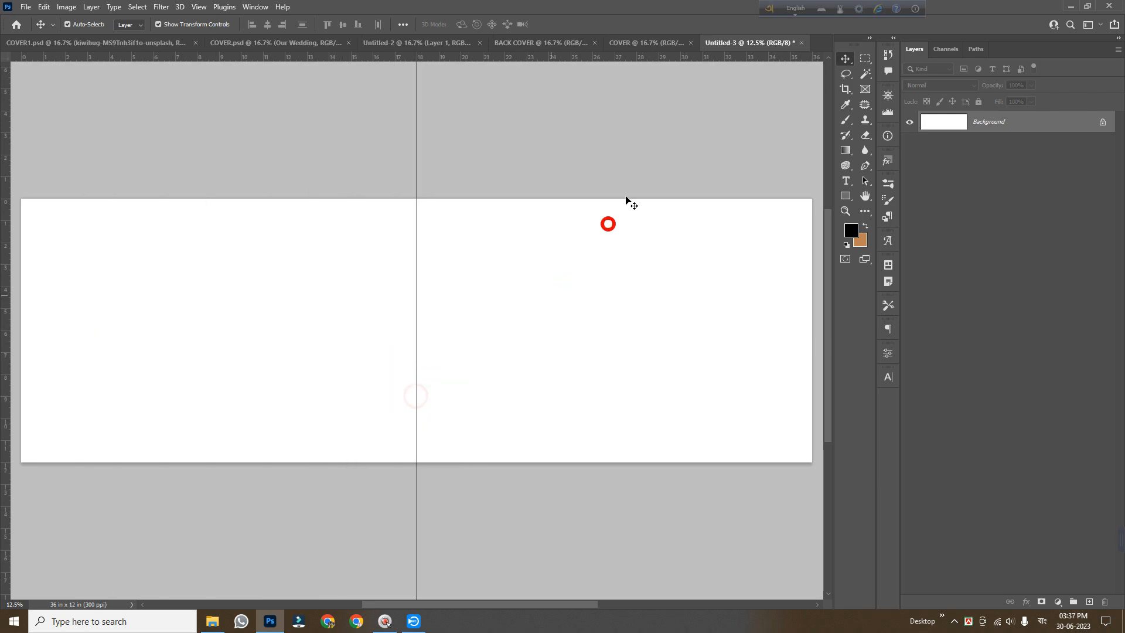
- Apply COVER's merged image to a new layer above the DATE text, and copy that layer into Untitled-3 to fill the half right of the guide
left_click(630, 43)
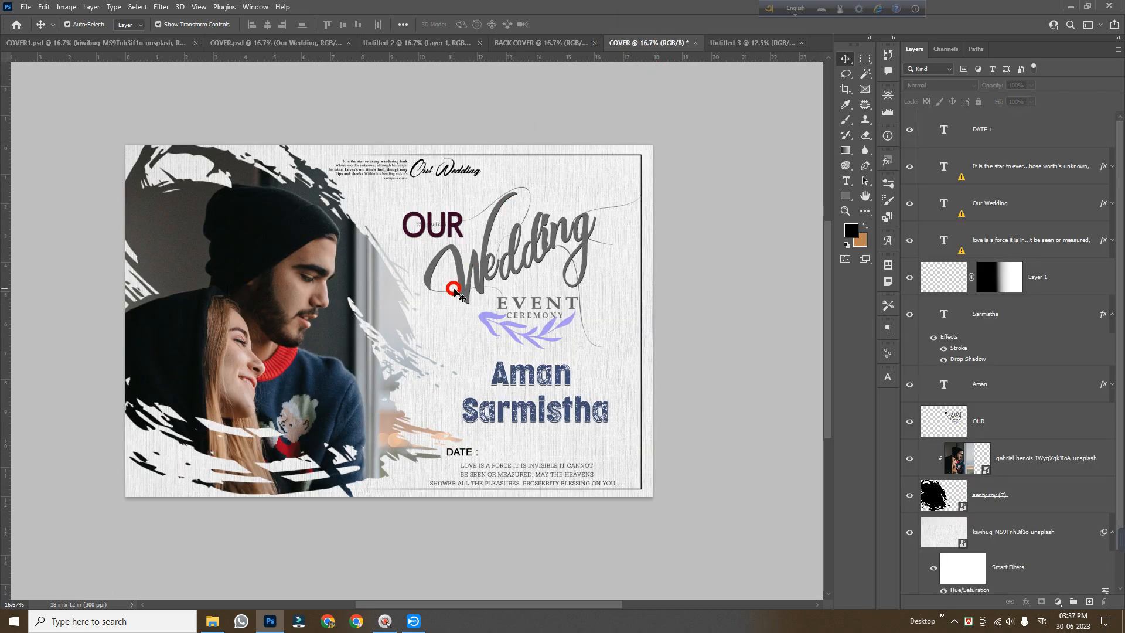
left_click(1025, 137)
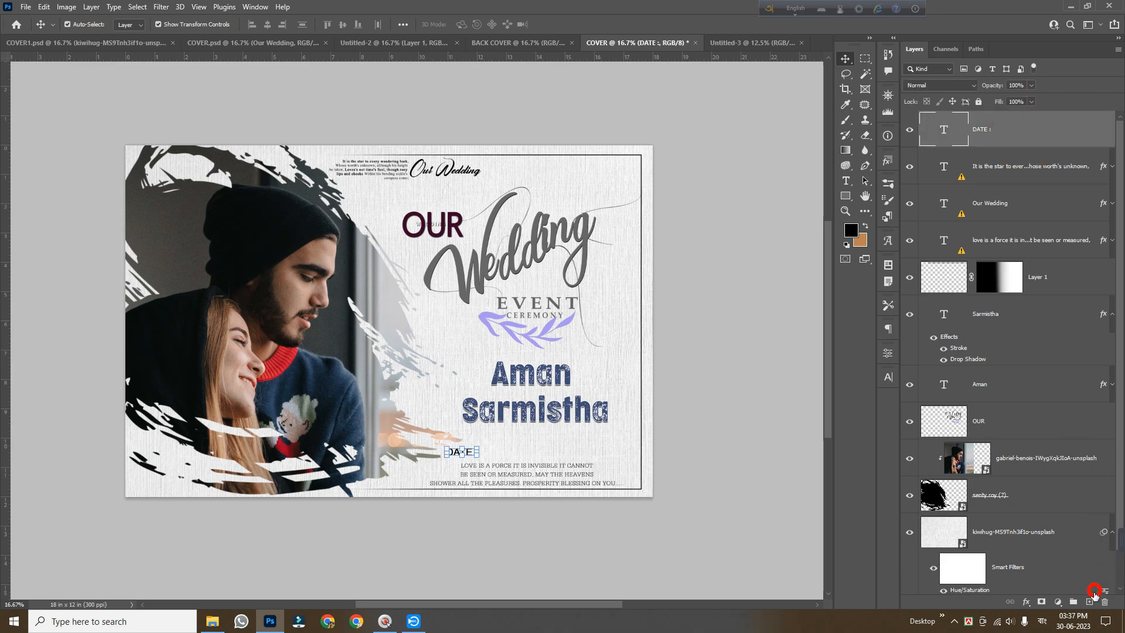
left_click(1086, 603)
left_click(68, 6)
left_click(89, 178)
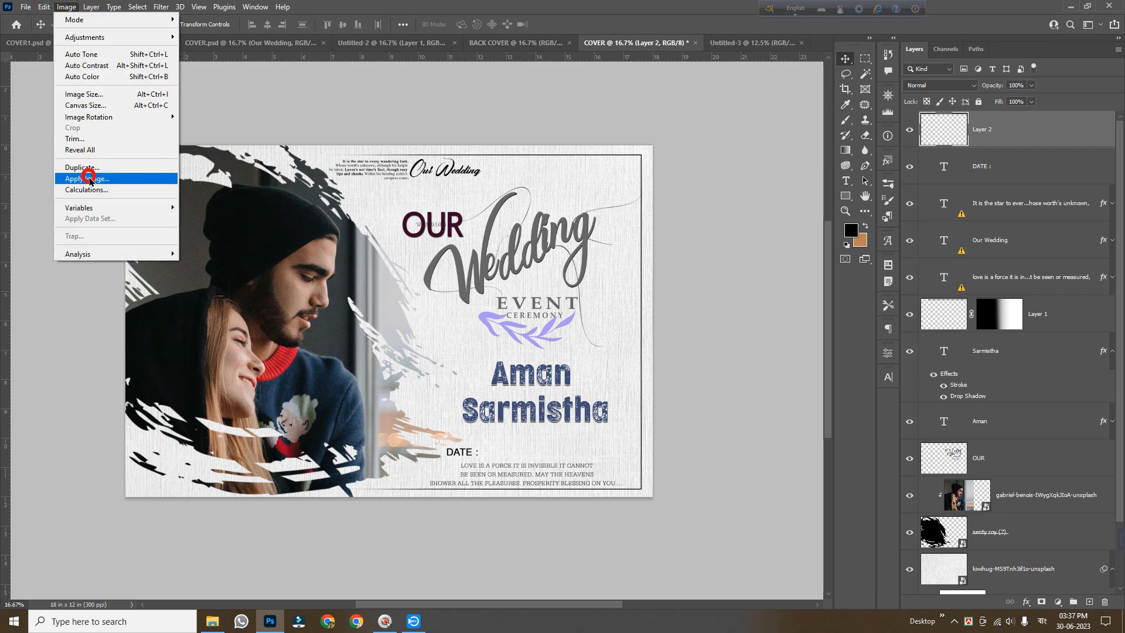
left_click(625, 153)
left_click(1012, 146)
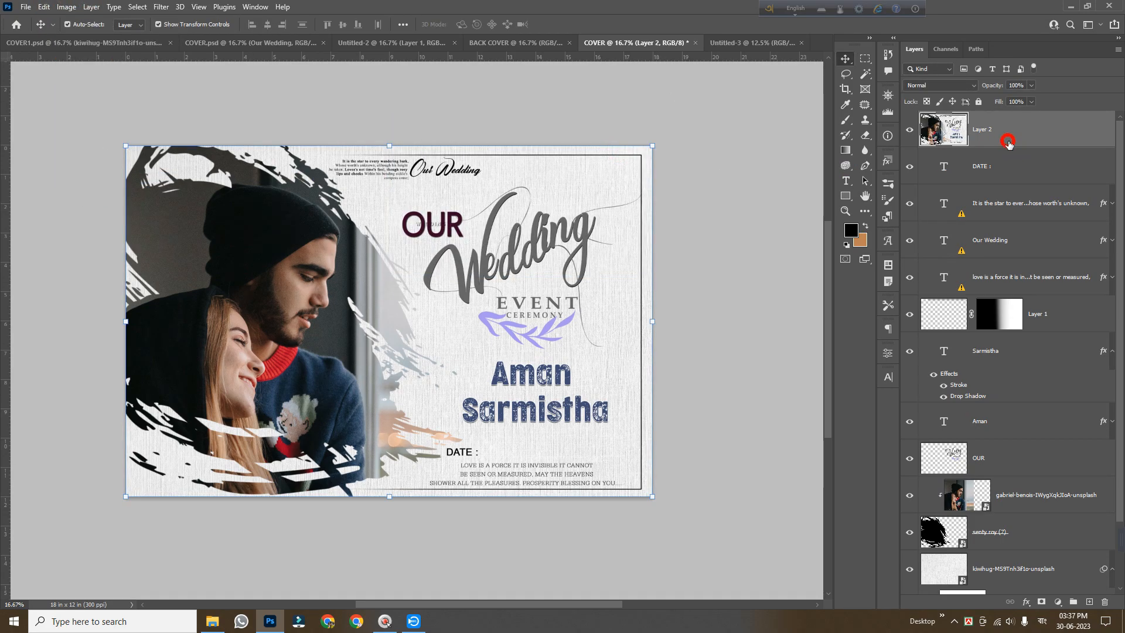
left_click_drag(575, 291, 611, 338)
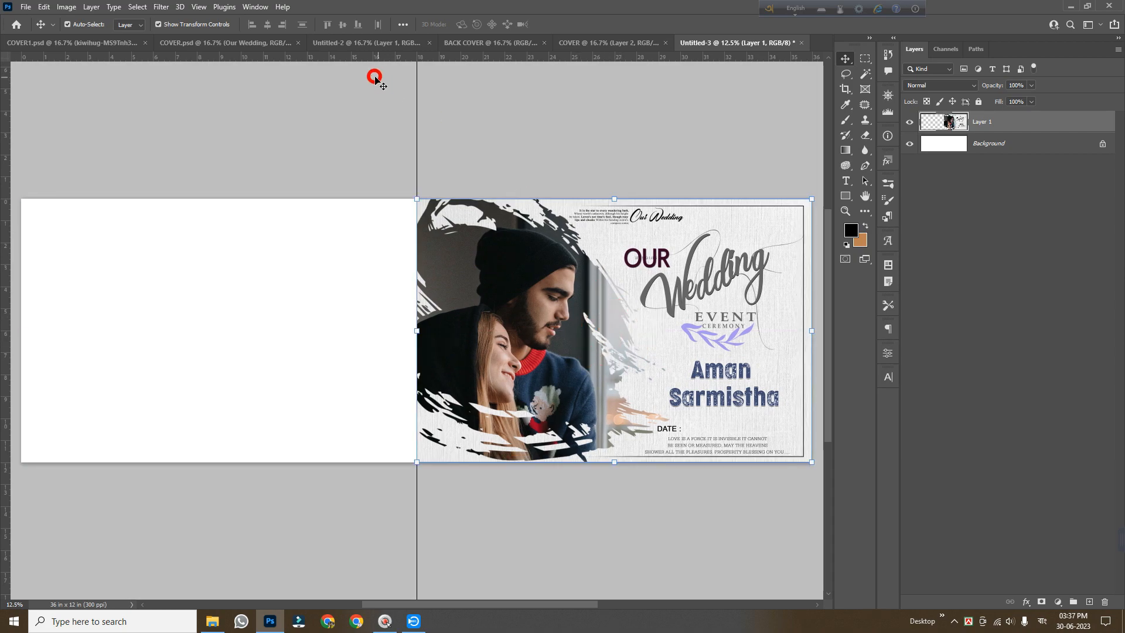
- Apply BACK COVER's merged image to a new layer above Layer 4, copy it into Untitled-3's half left of the guide, and deselect
left_click(479, 43)
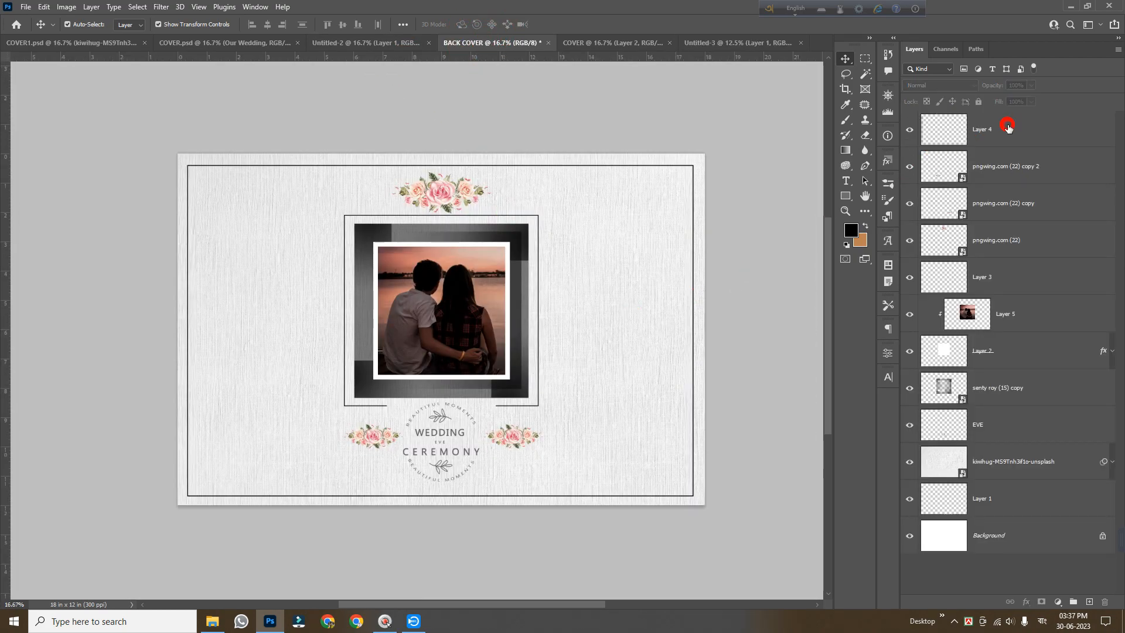
left_click(1008, 127)
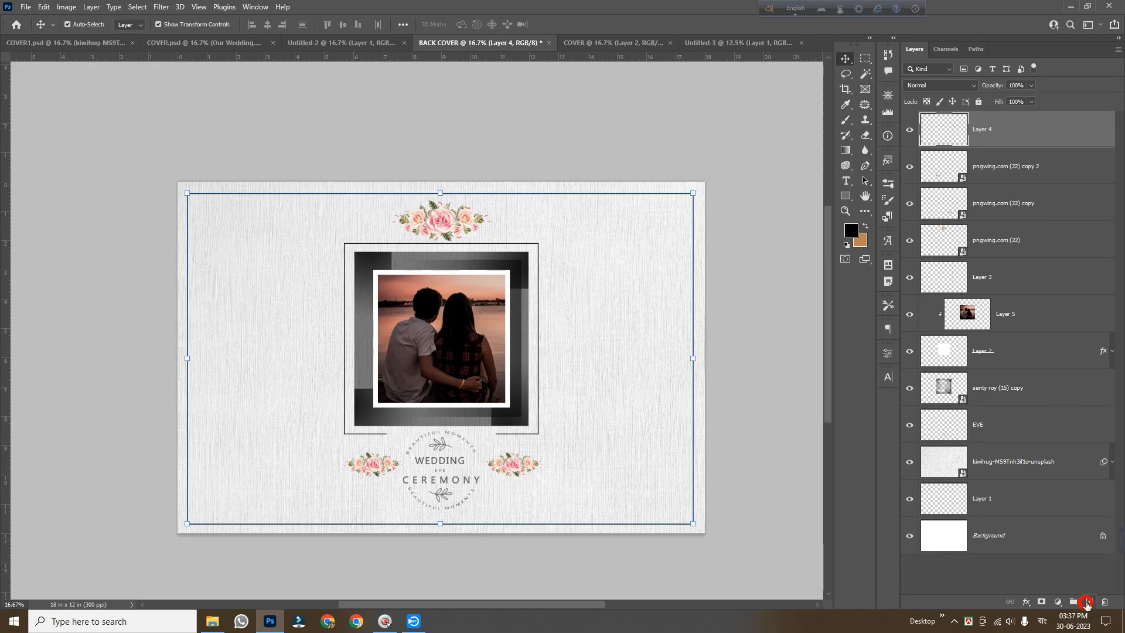
left_click(1089, 602)
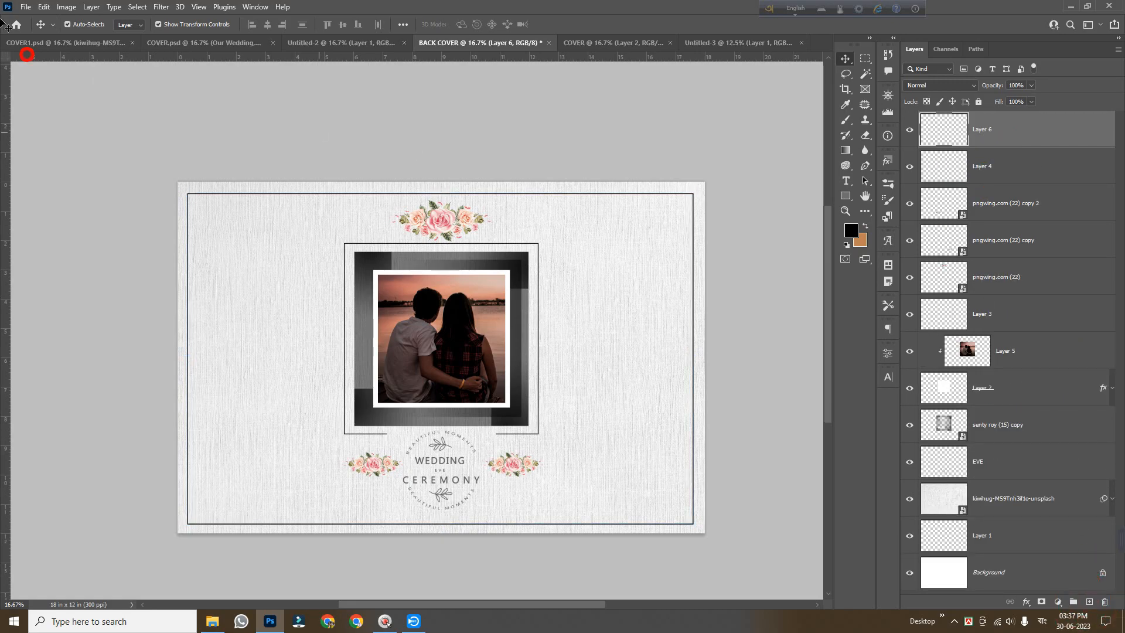
left_click(63, 7)
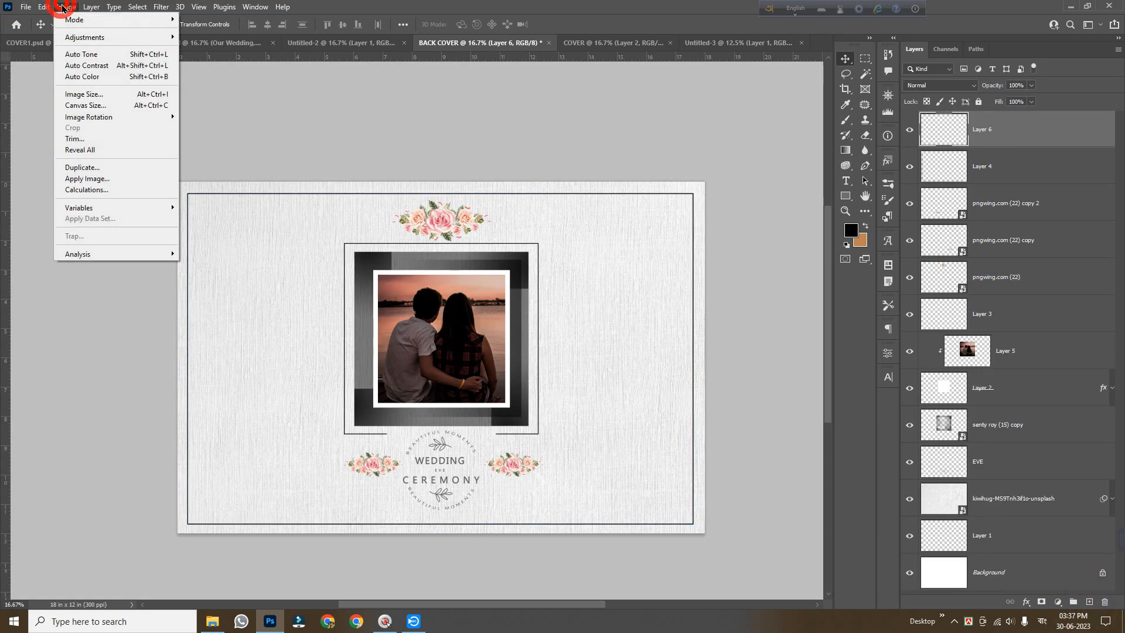
left_click(83, 178)
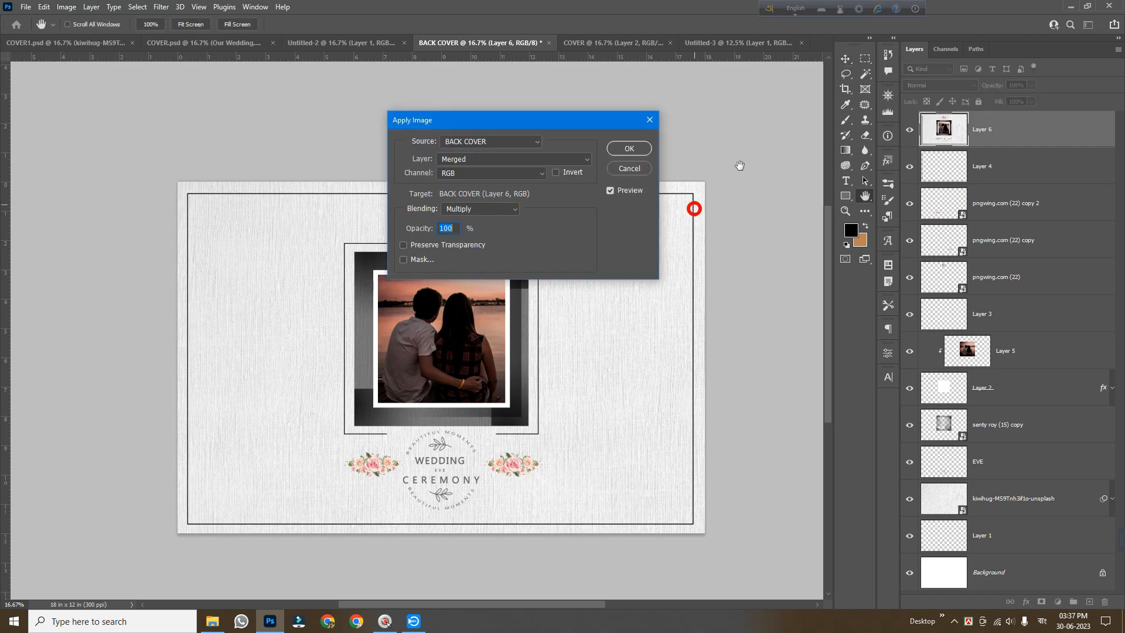
left_click(625, 150)
left_click_drag(538, 271, 291, 332)
left_click(476, 502)
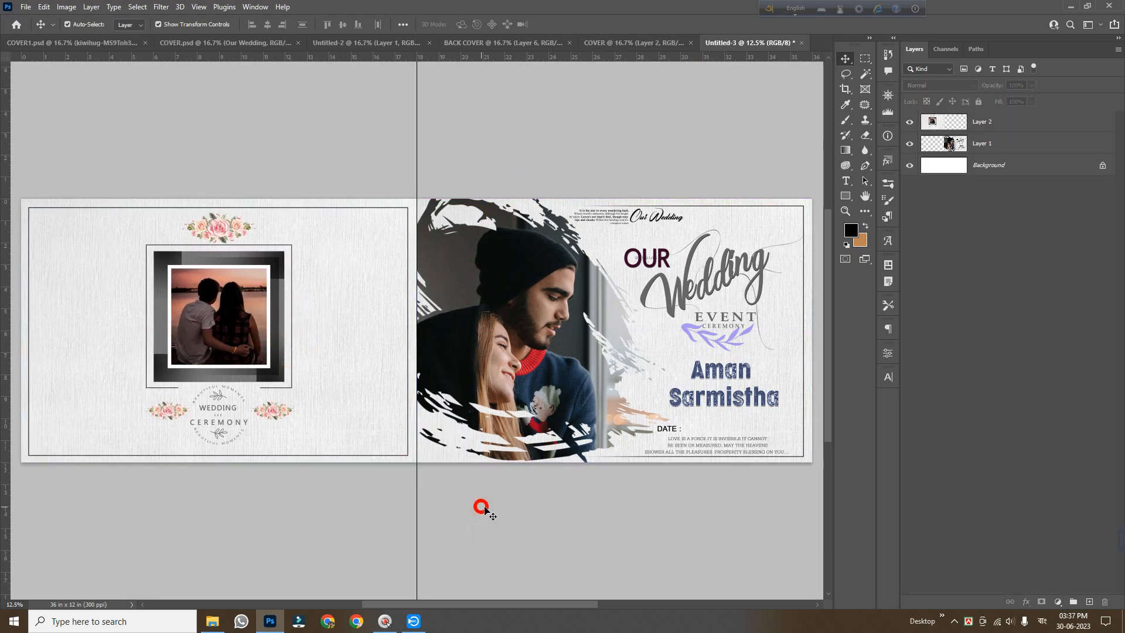